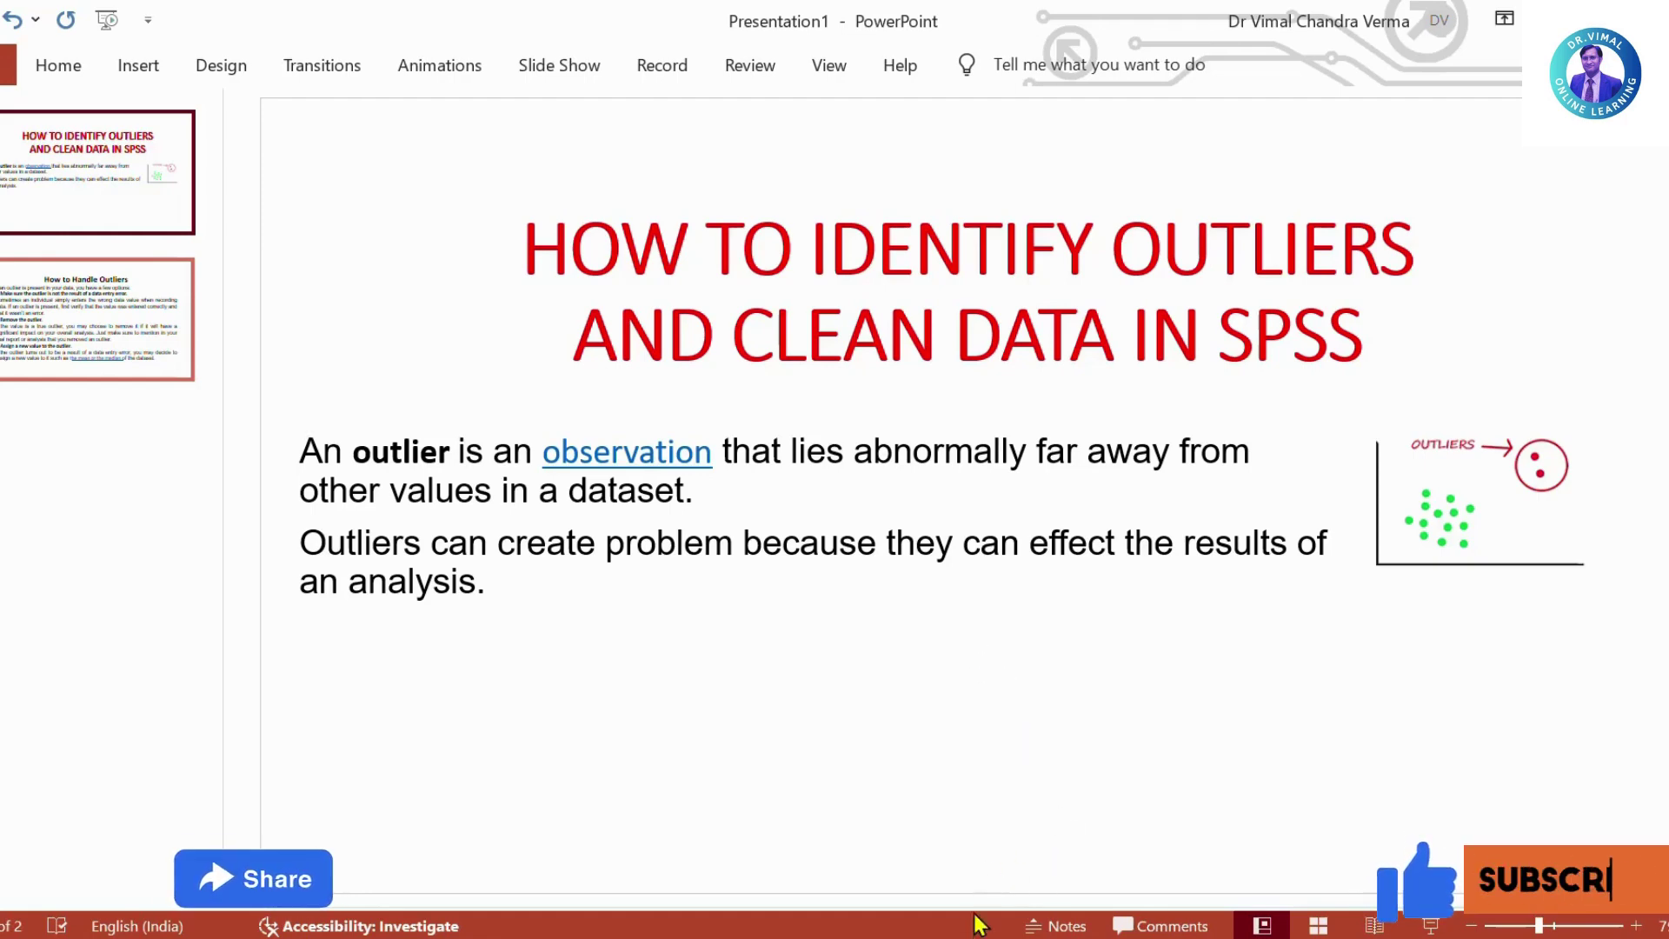
# Step: Switch to the SPSS data set and set up a Frequencies analysis with all variables included
pyautogui.hotkey('alt', 'Tab')
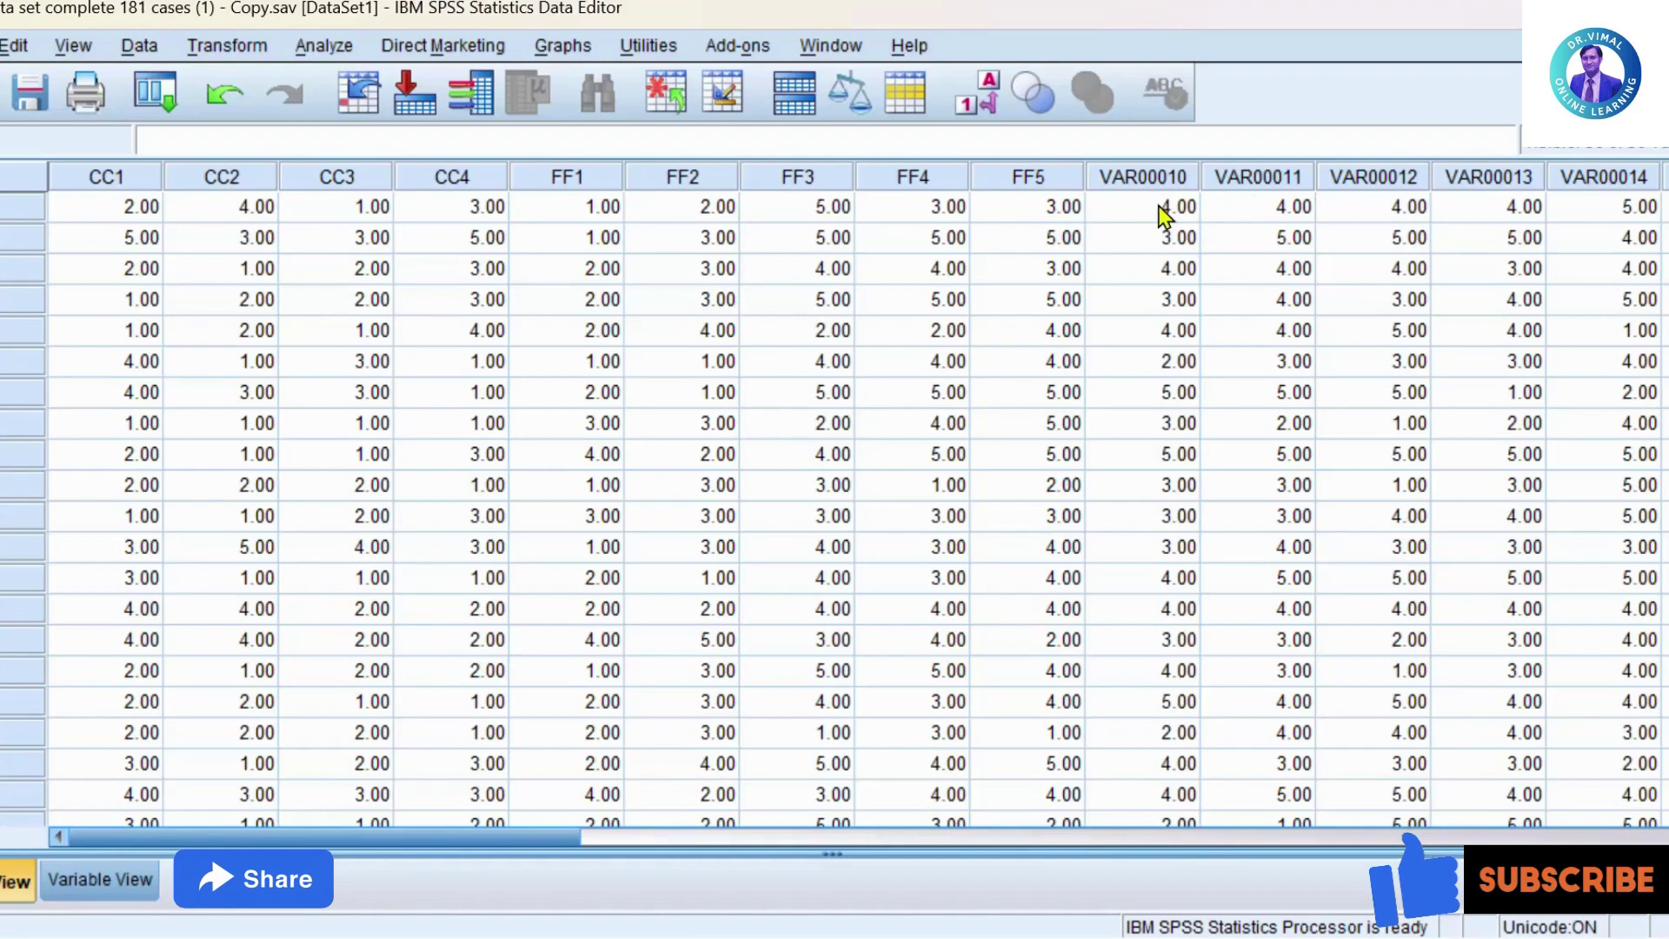
pyautogui.click(323, 46)
pyautogui.moveTo(439, 115)
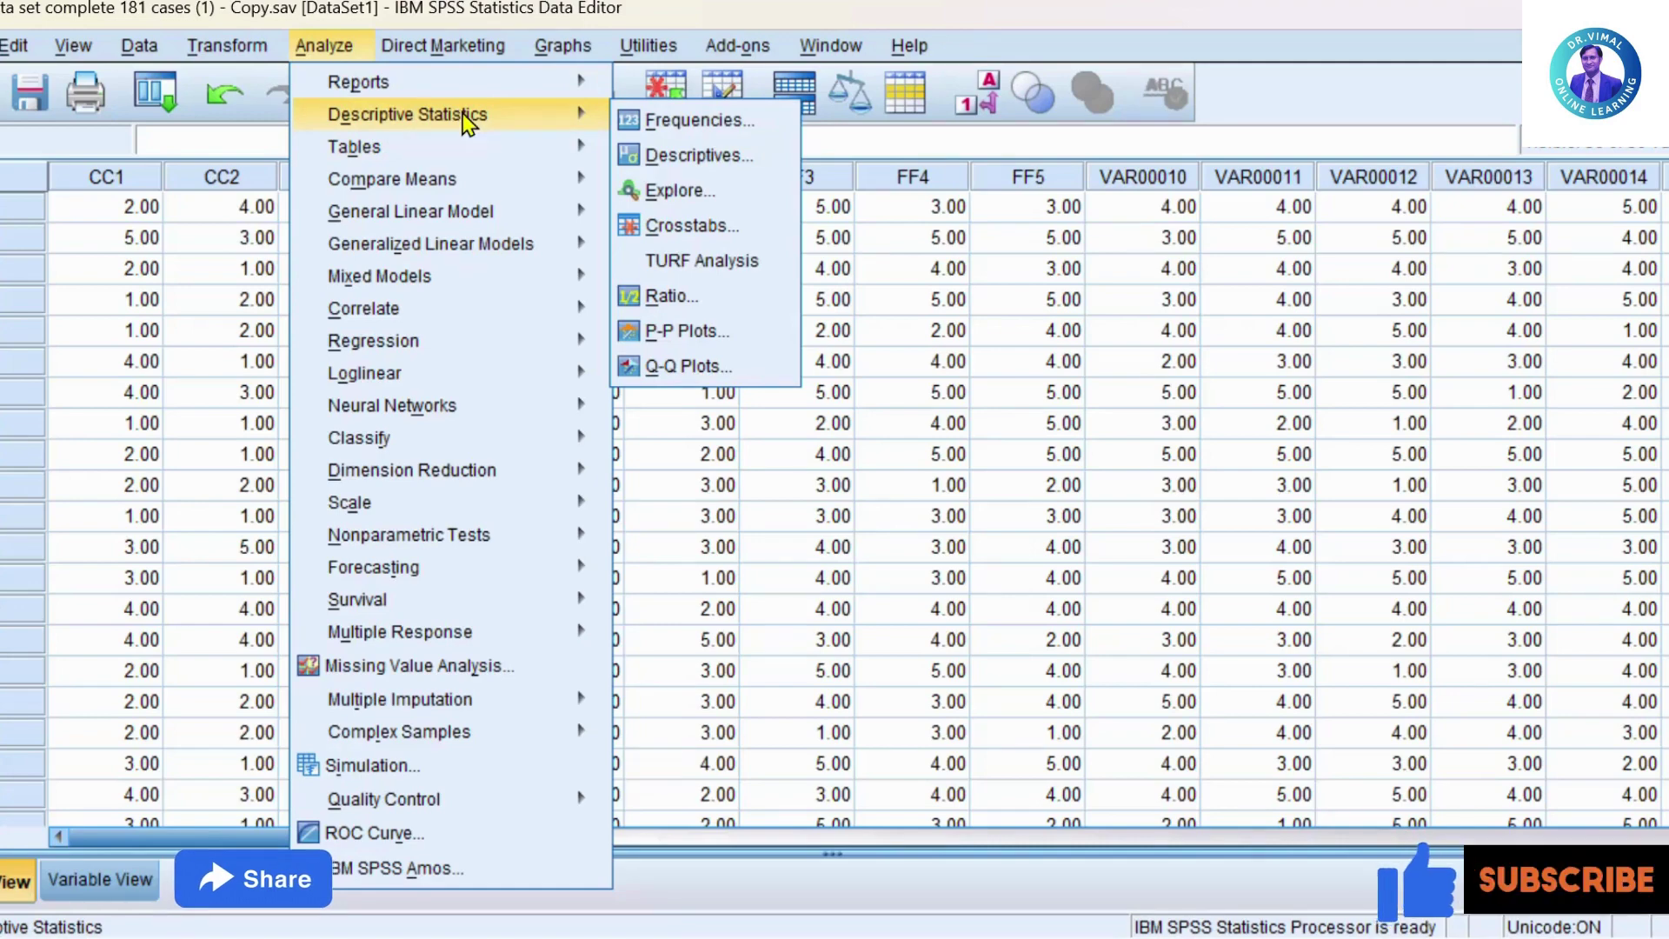
pyautogui.click(685, 123)
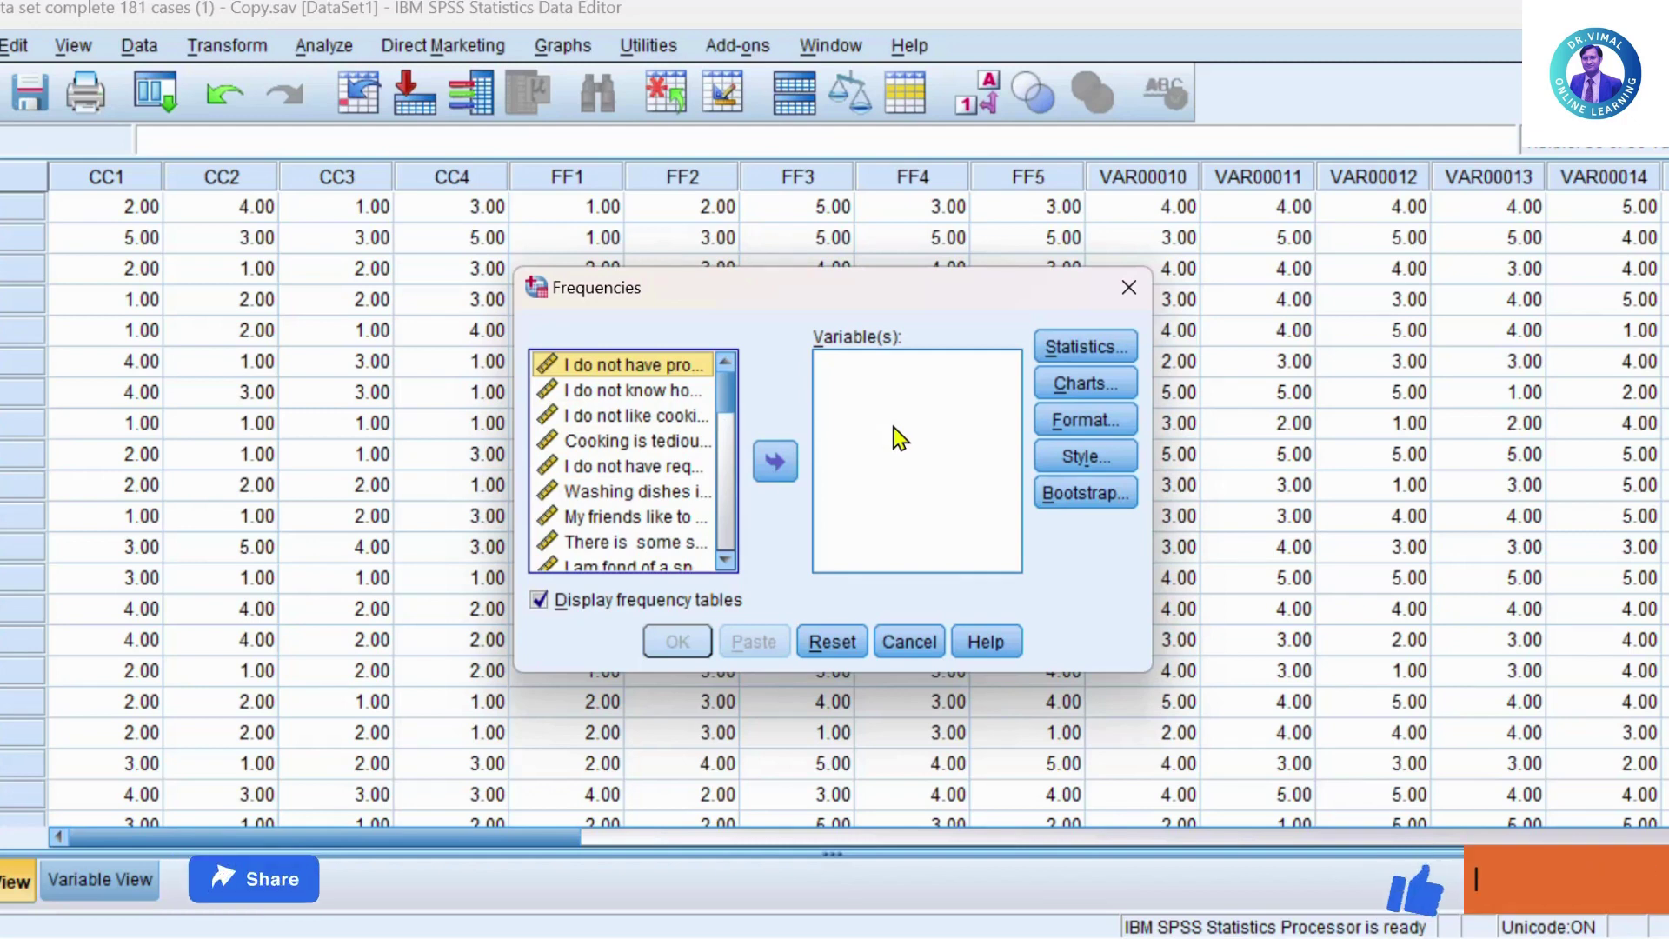
pyautogui.hotkey('ctrl', 'a')
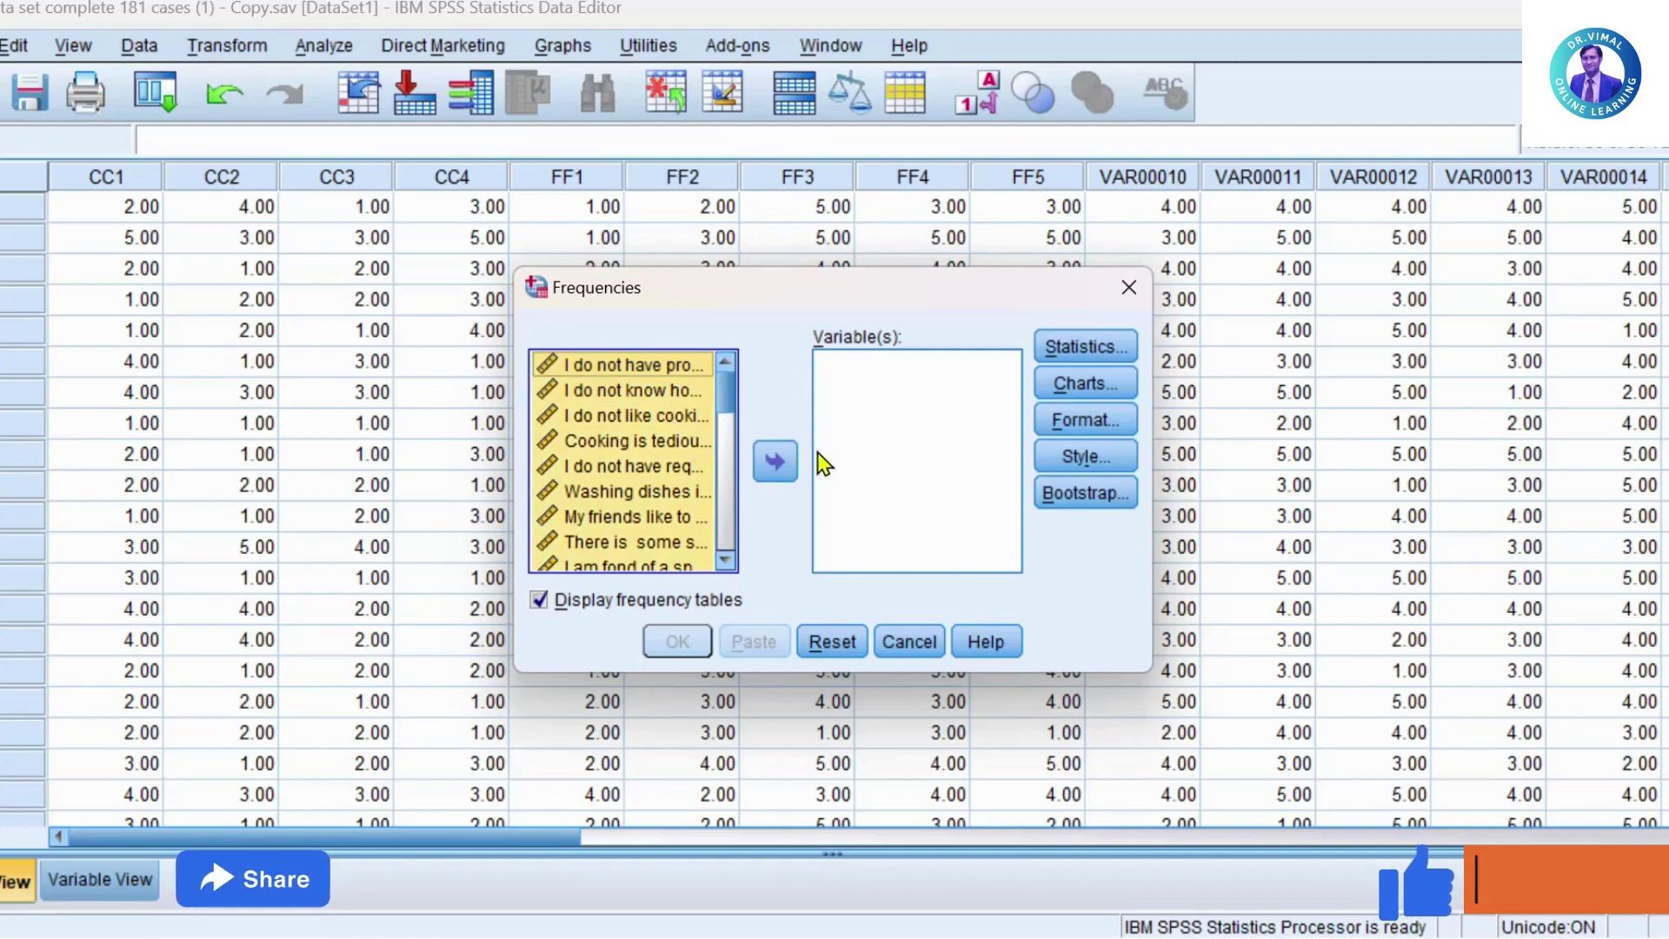
pyautogui.click(776, 462)
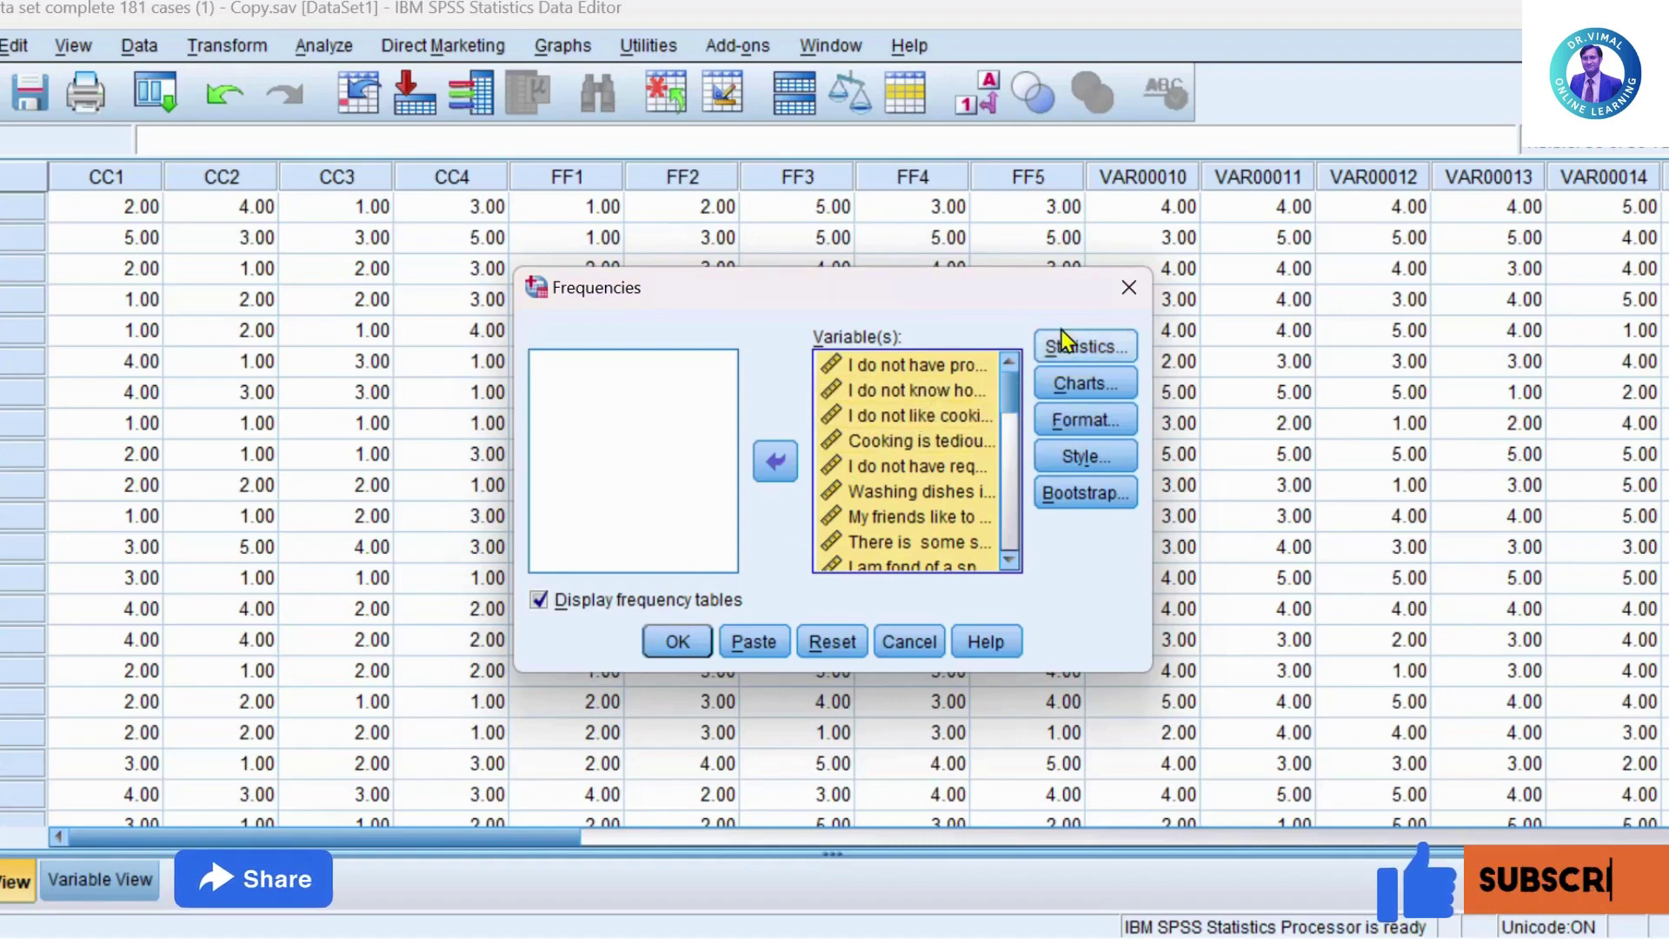
# Step: Request the minimum, maximum and range statistics for the Frequencies analysis and run it
pyautogui.click(1080, 344)
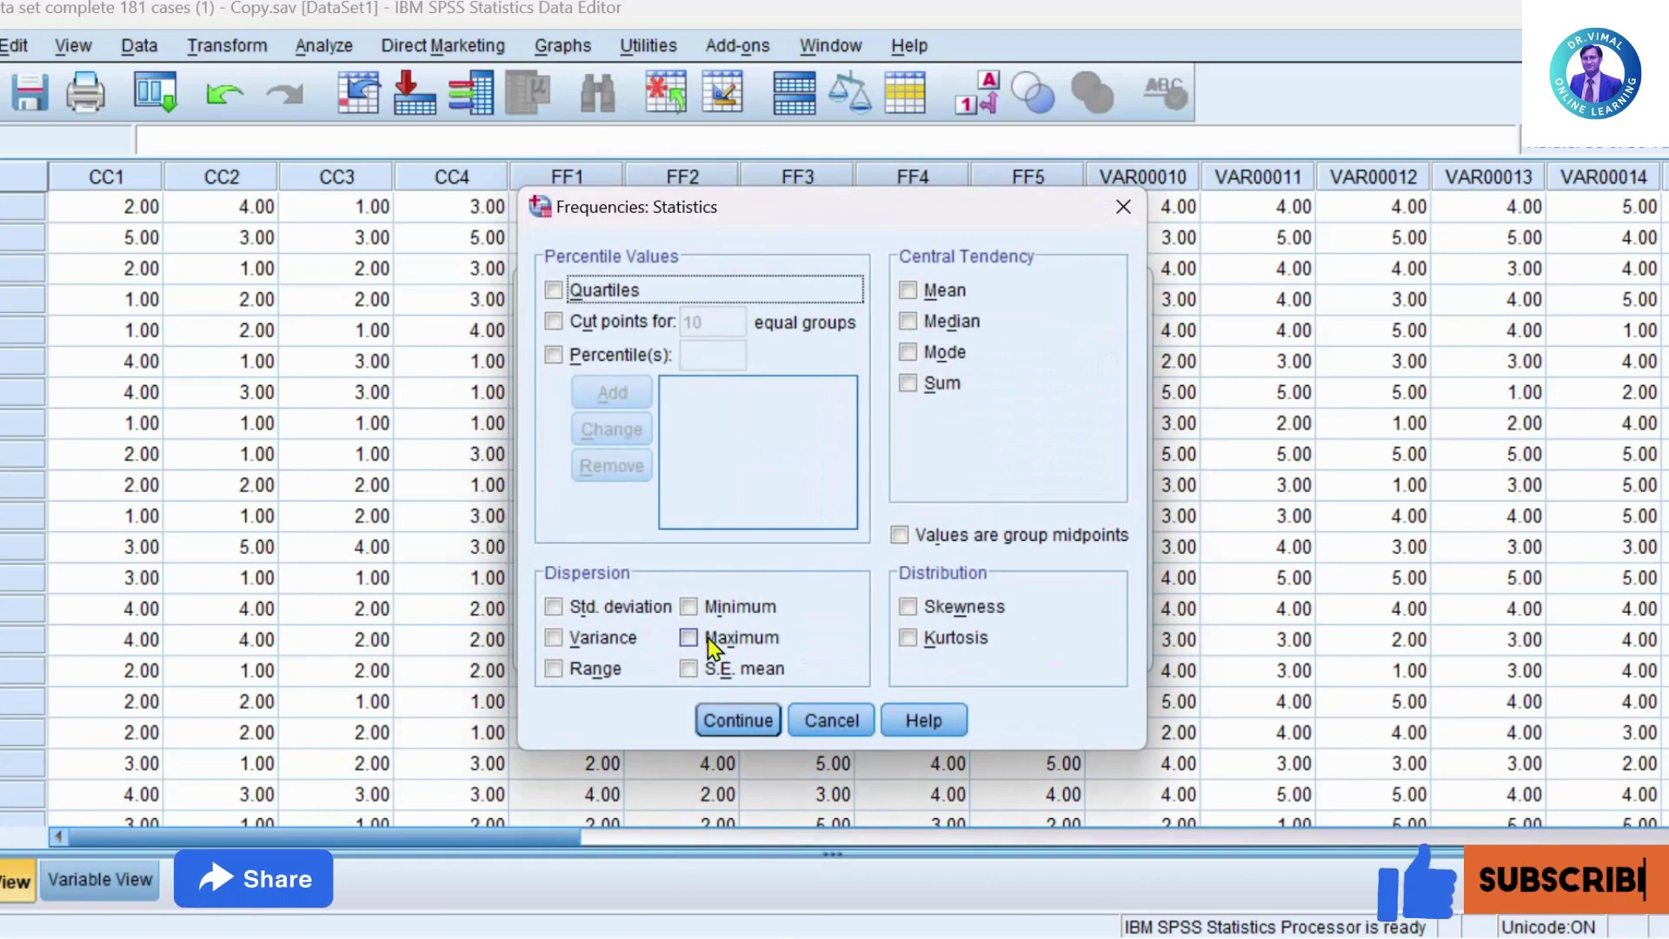
pyautogui.click(690, 609)
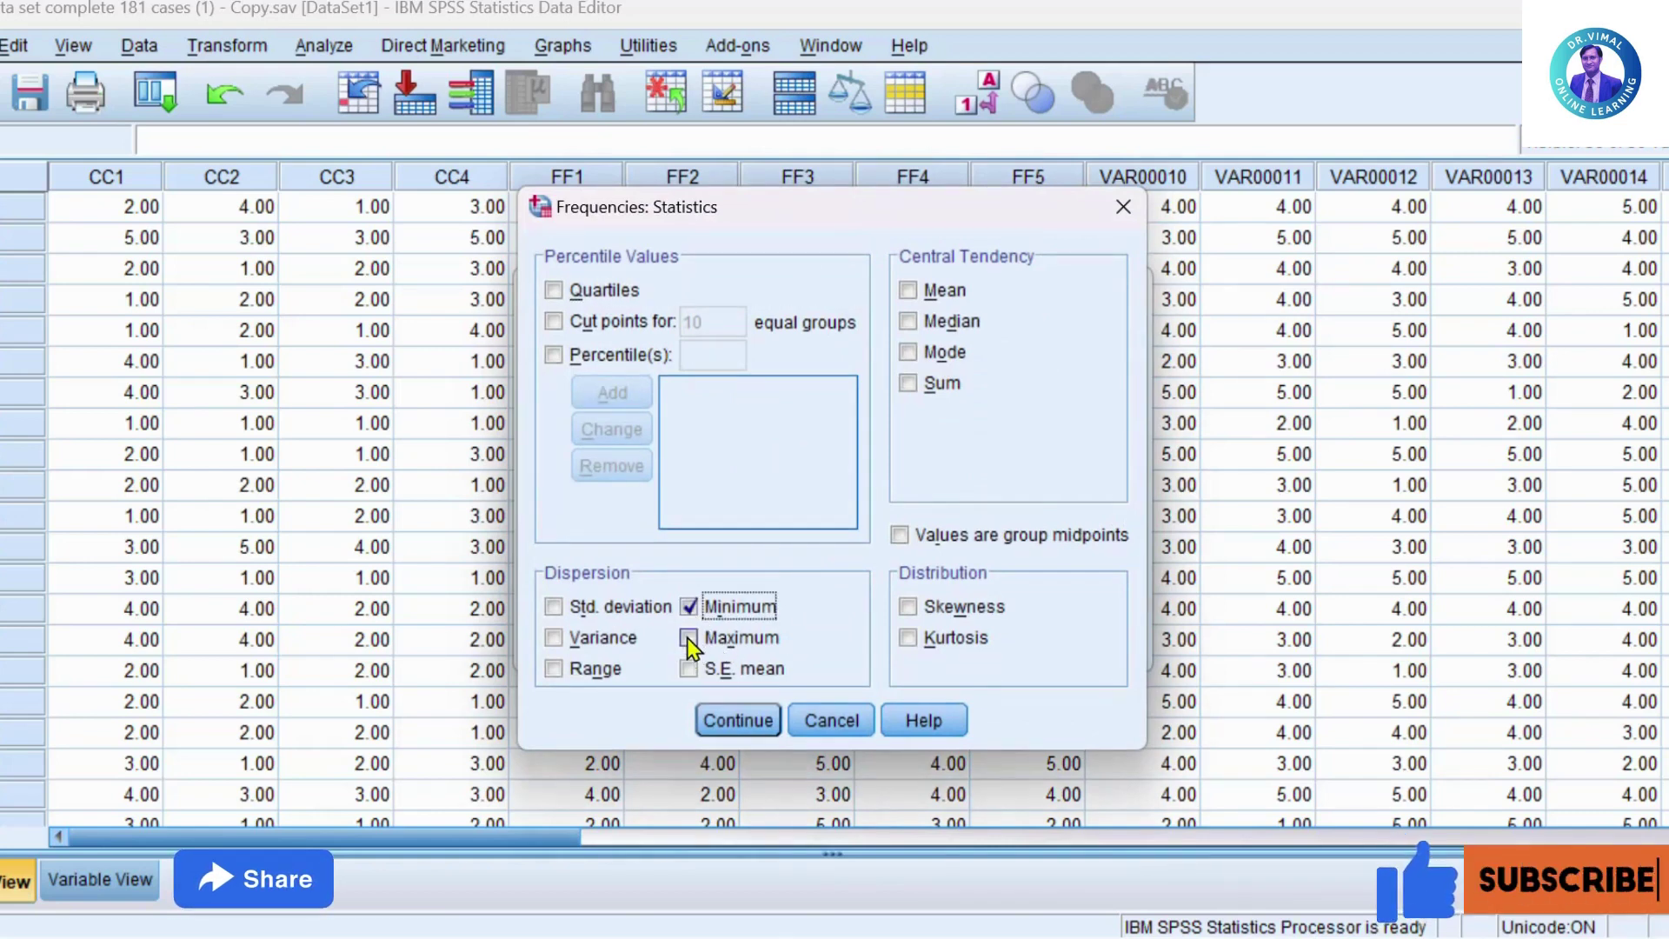
pyautogui.click(691, 640)
pyautogui.click(553, 668)
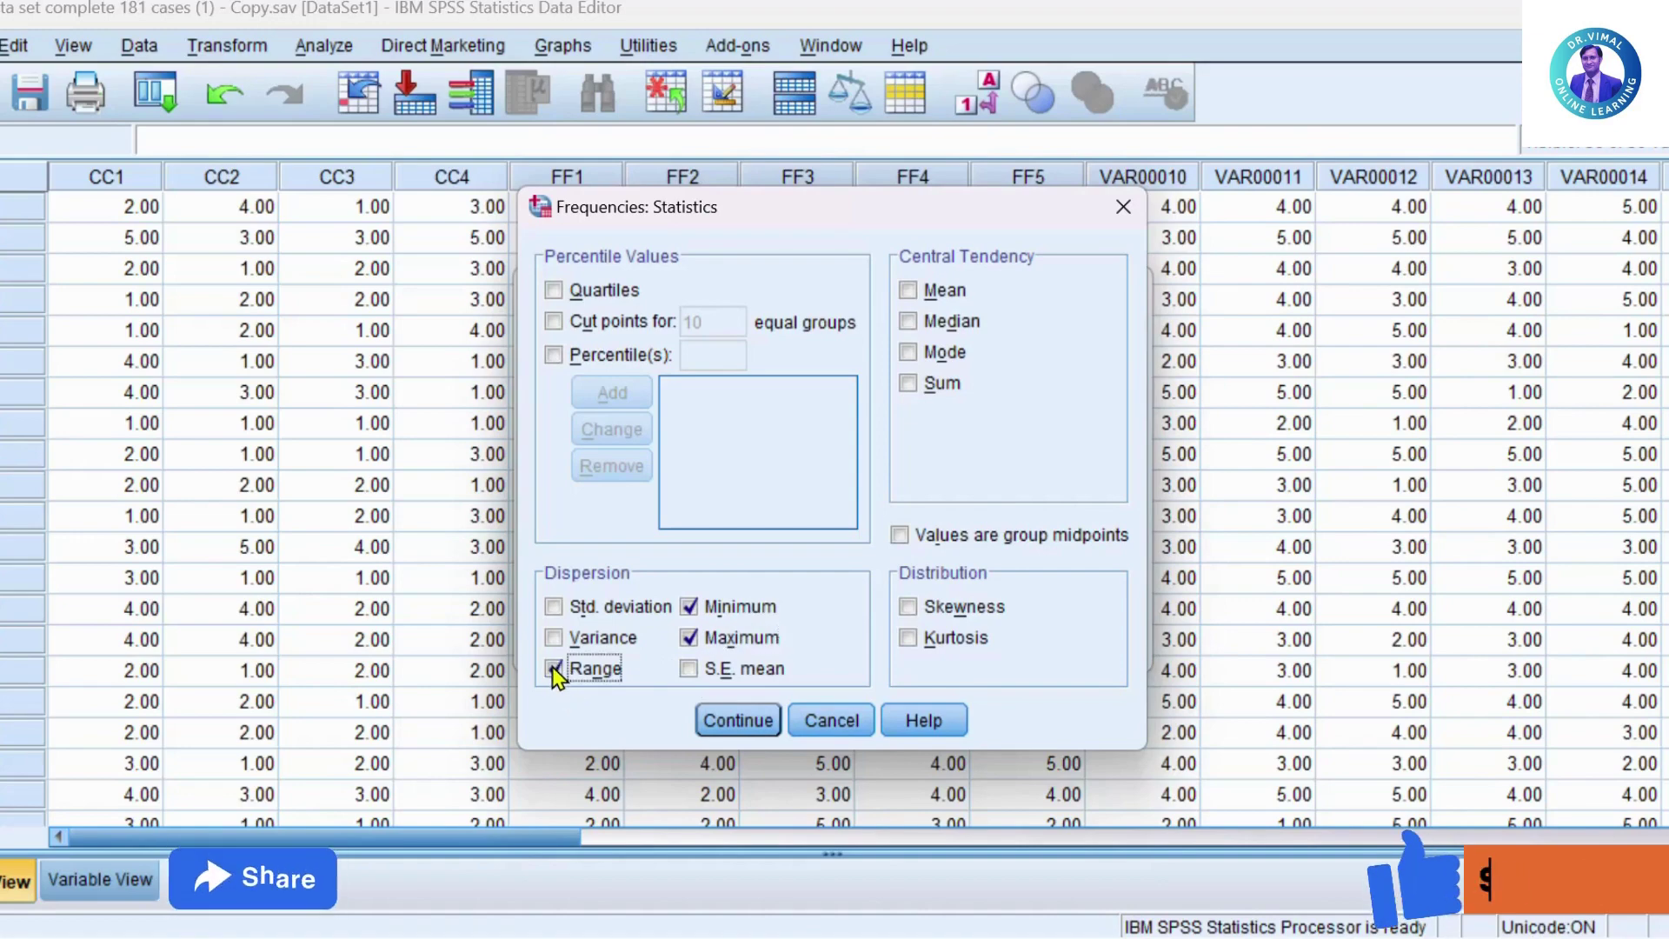
pyautogui.click(737, 721)
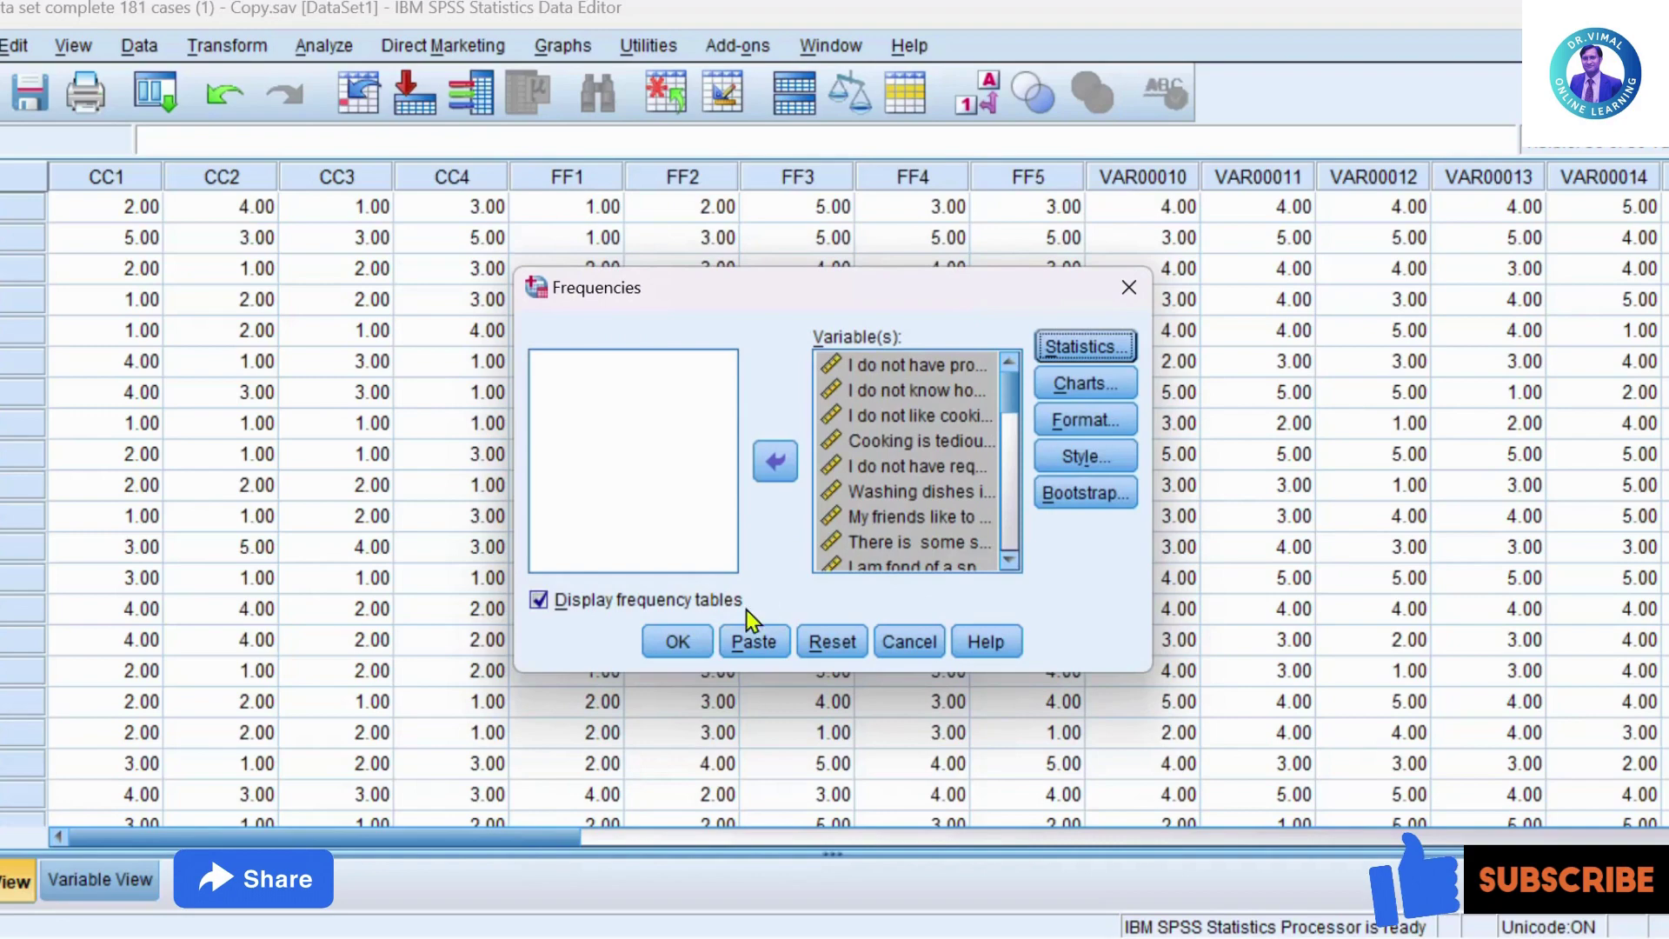
pyautogui.click(682, 642)
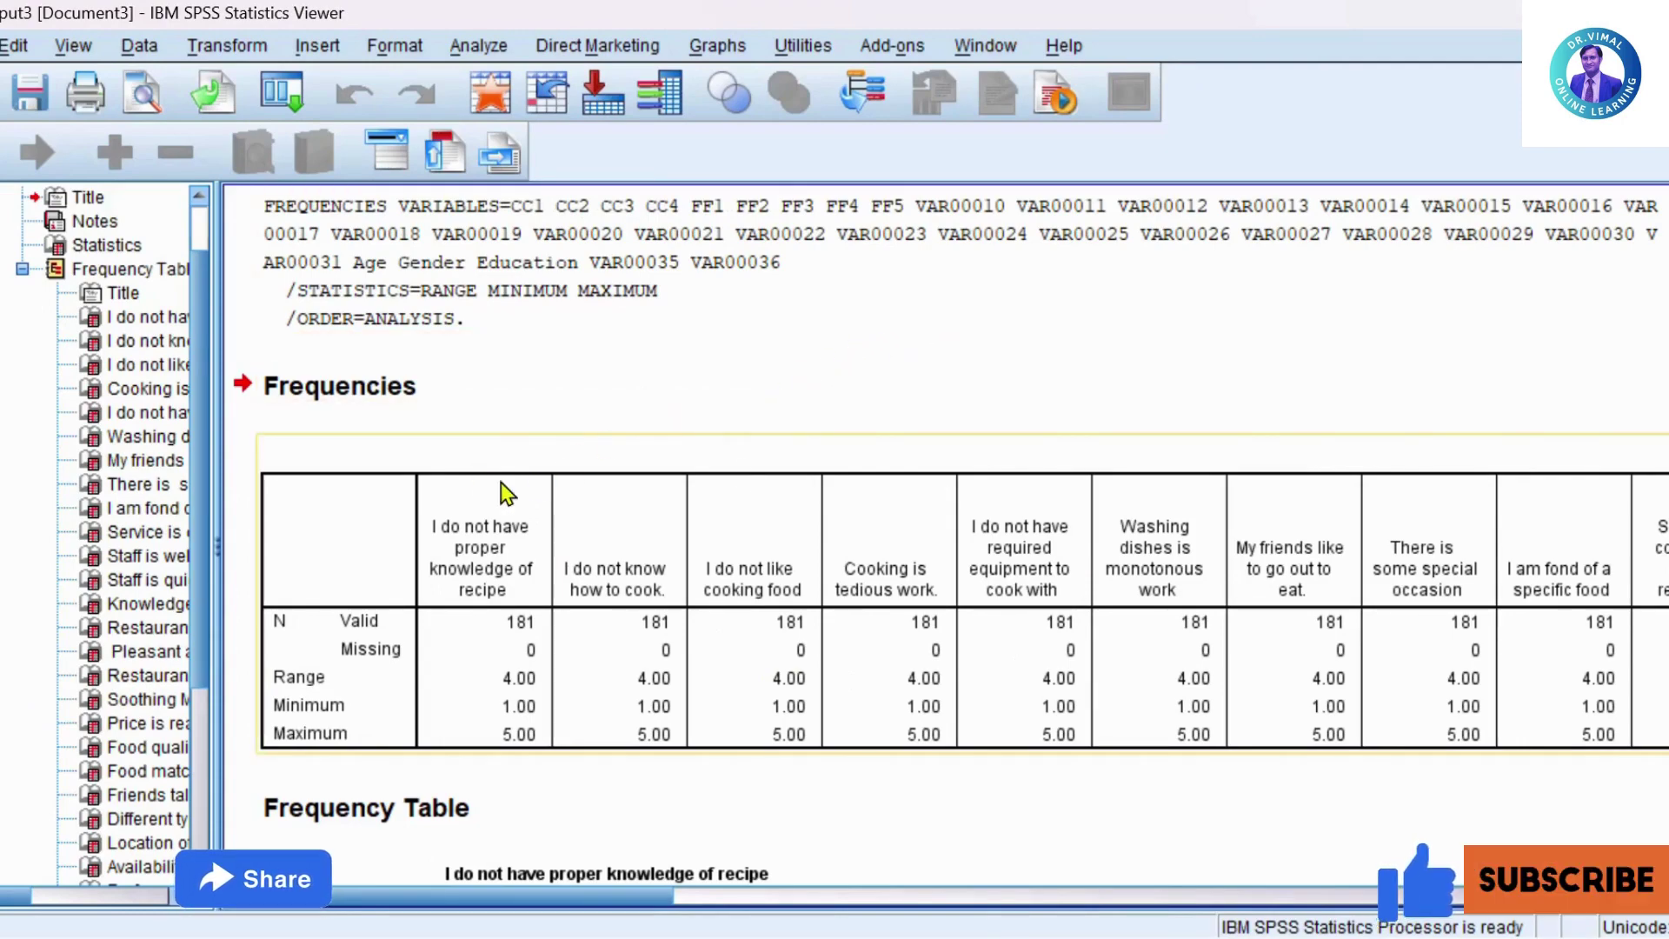
# Step: Examine the valid, missing, range, minimum and maximum rows of the Frequencies statistics table
pyautogui.scroll(-10, 782, 502)
pyautogui.scroll(10, 772, 546)
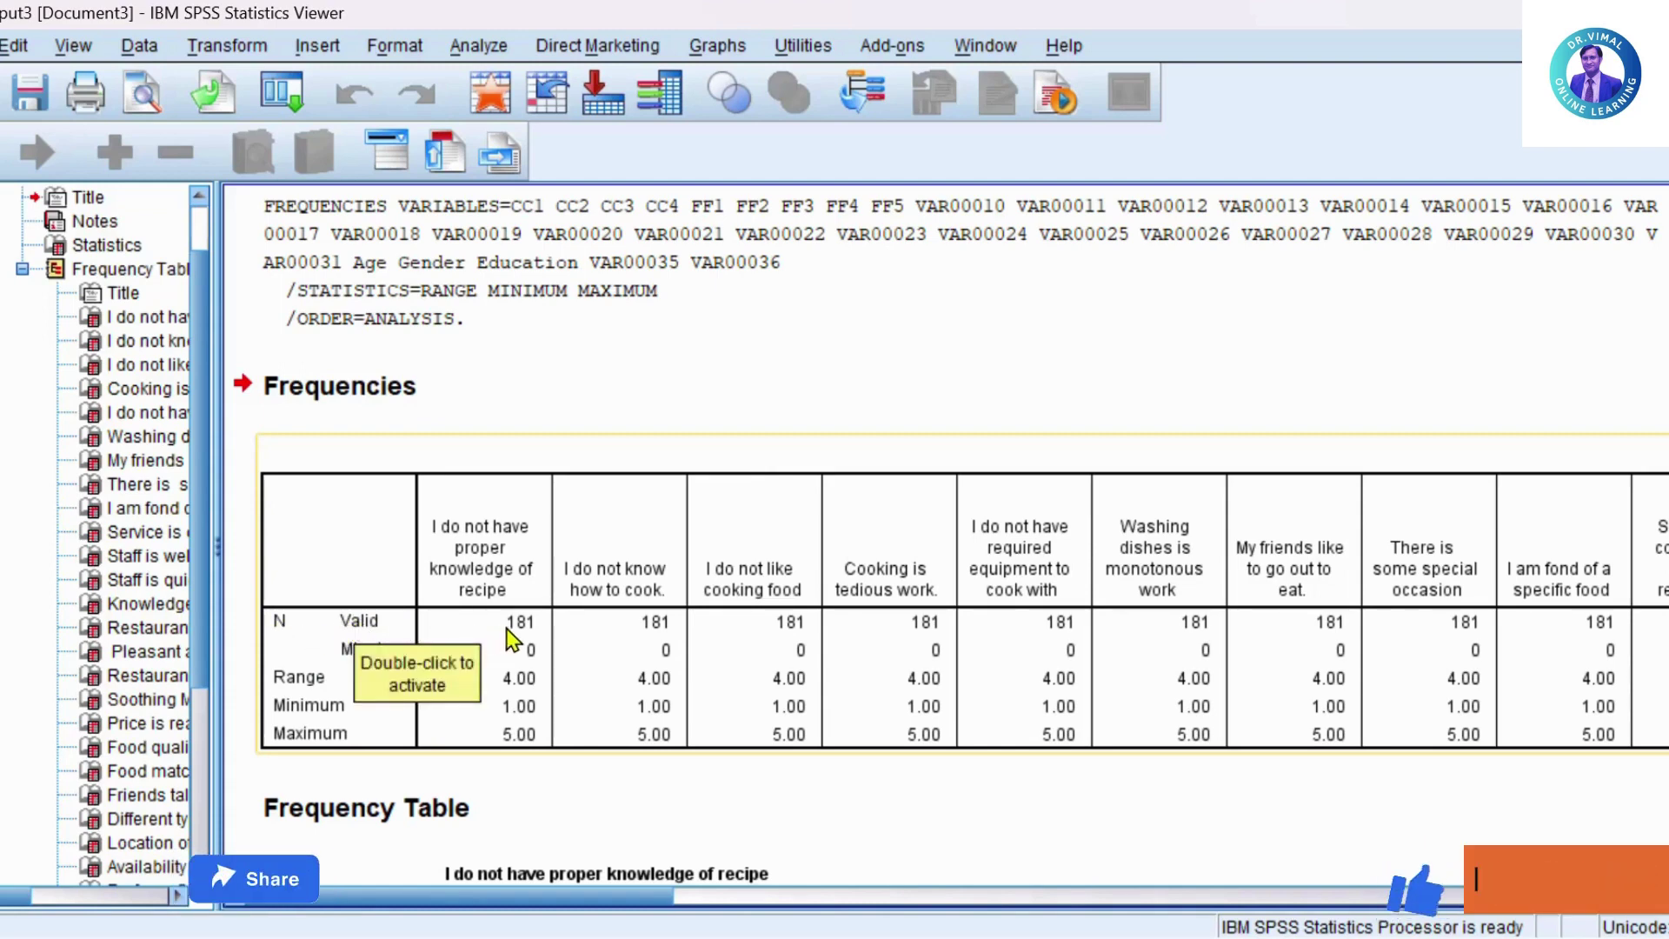
pyautogui.click(519, 789)
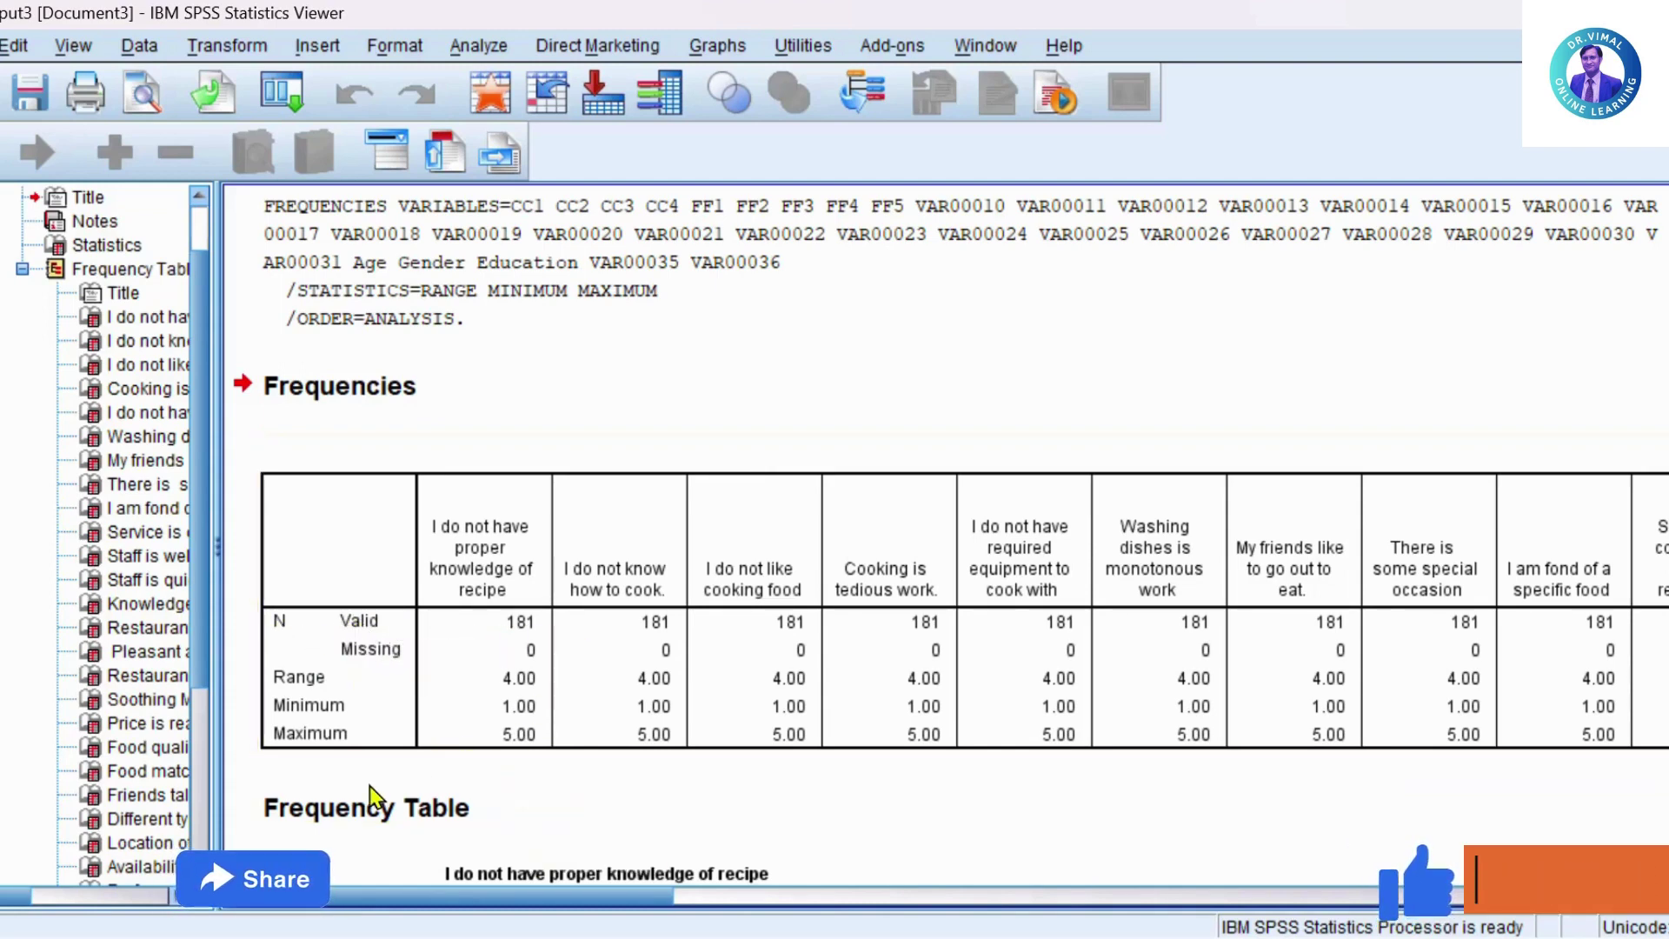
pyautogui.click(411, 706)
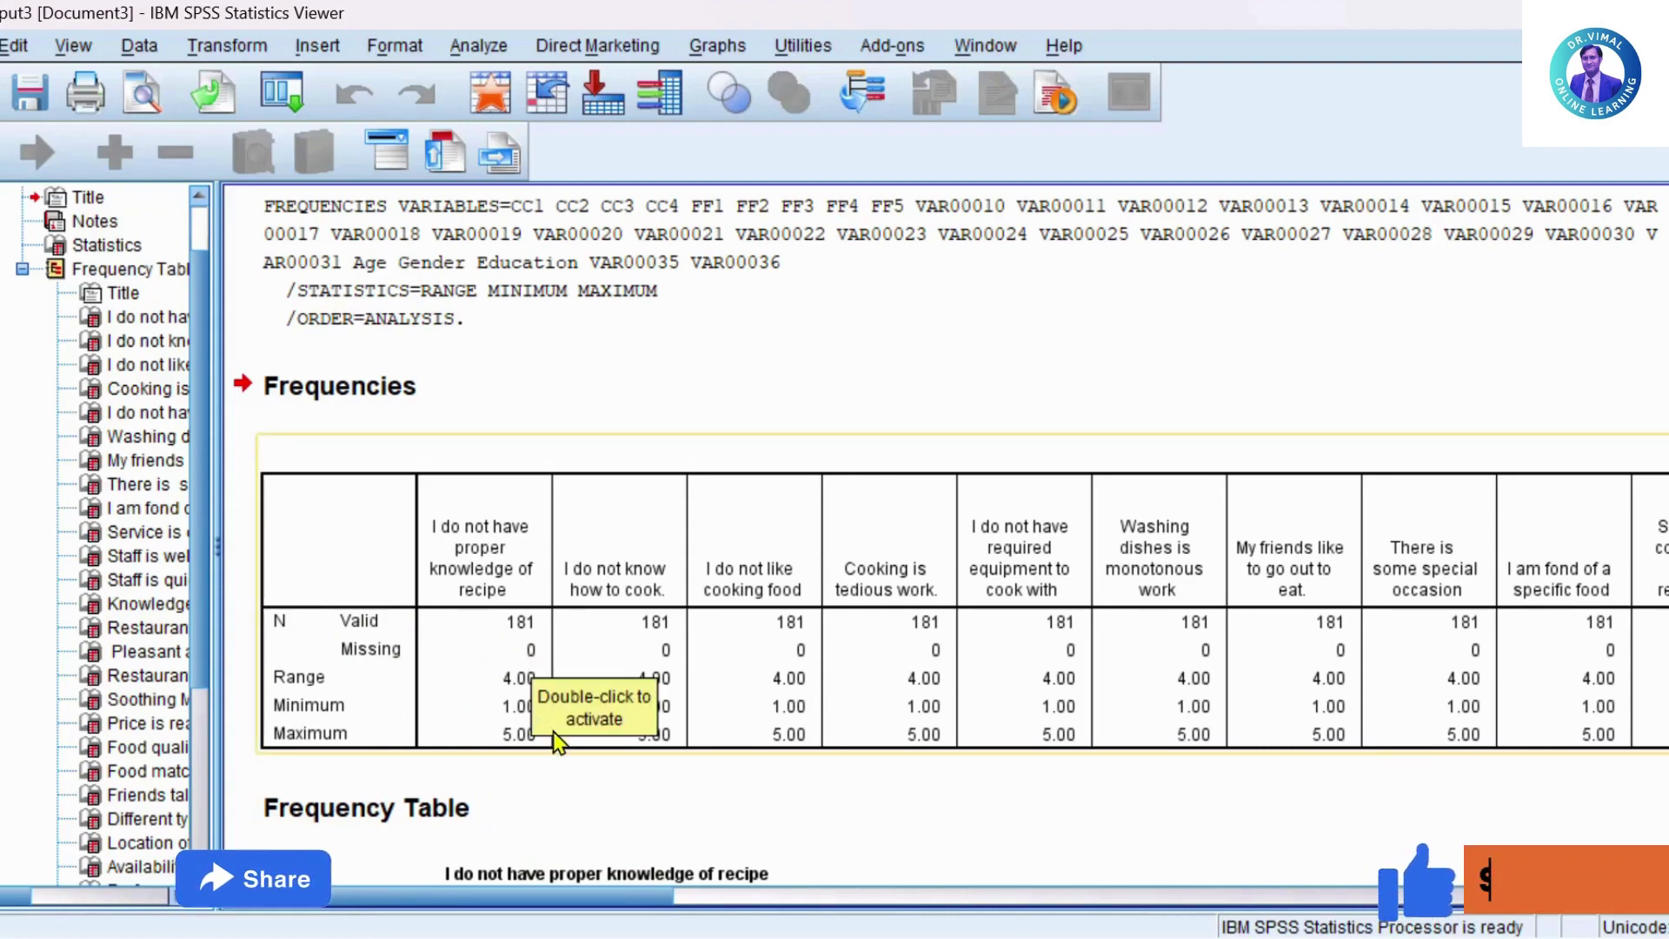
pyautogui.click(600, 835)
pyautogui.moveTo(617, 903); pyautogui.dragTo(578, 895)
pyautogui.click(430, 683)
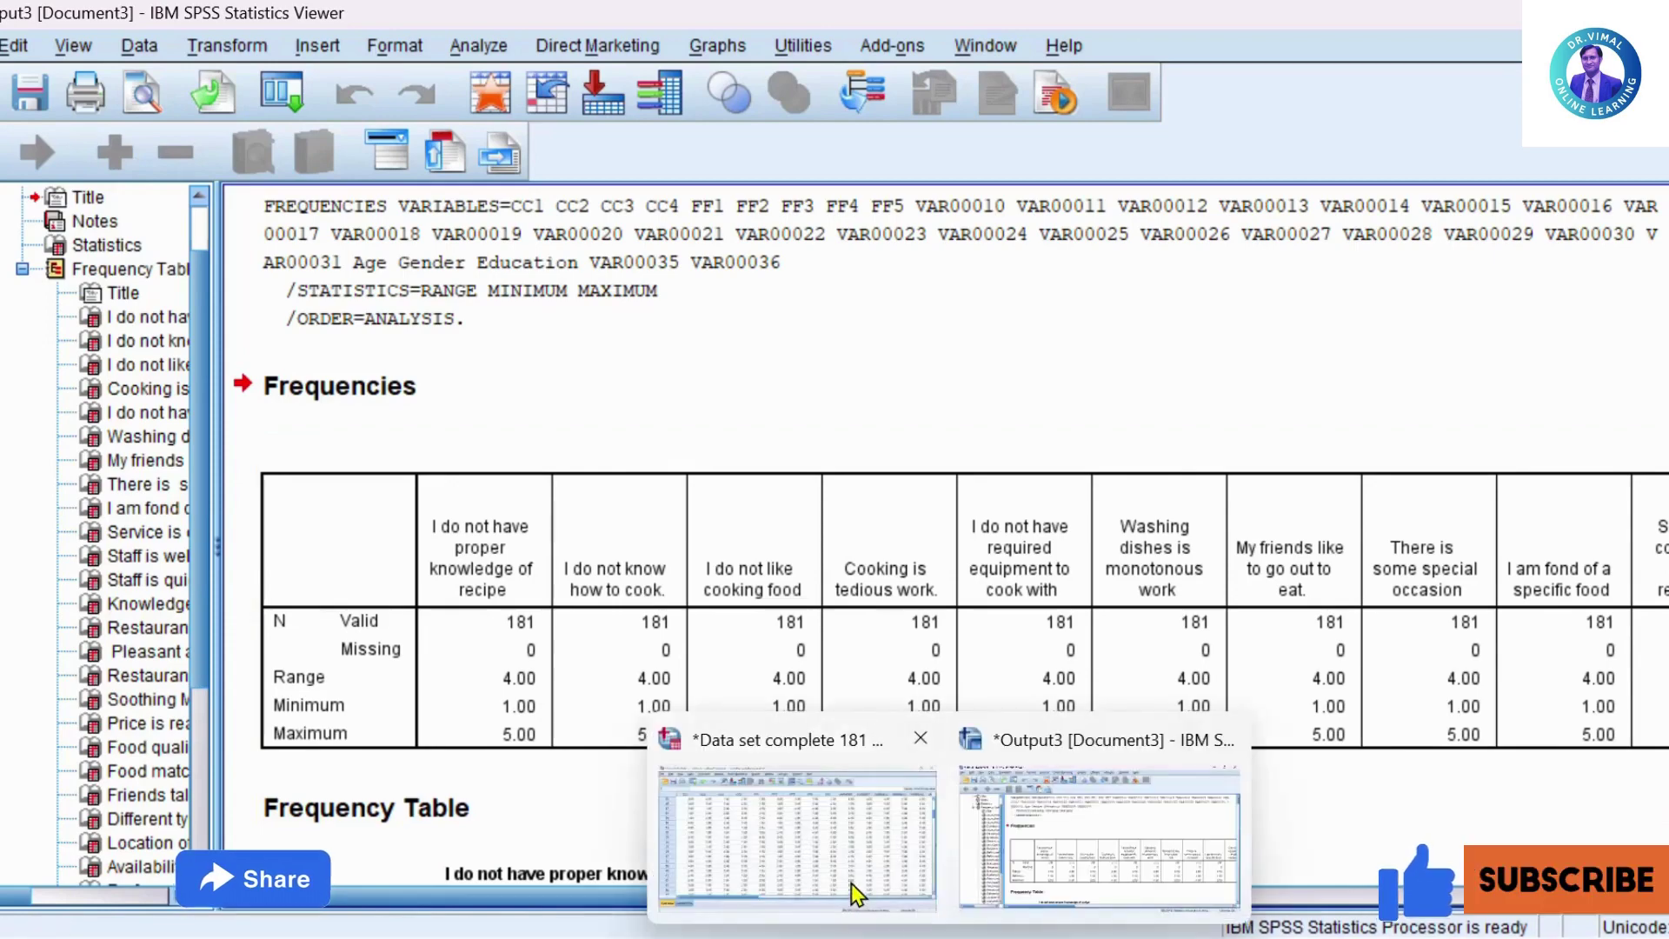
# Step: Check the value labels of VAR00022 in the data set's variable definitions, then close them
pyautogui.click(758, 831)
pyautogui.click(103, 882)
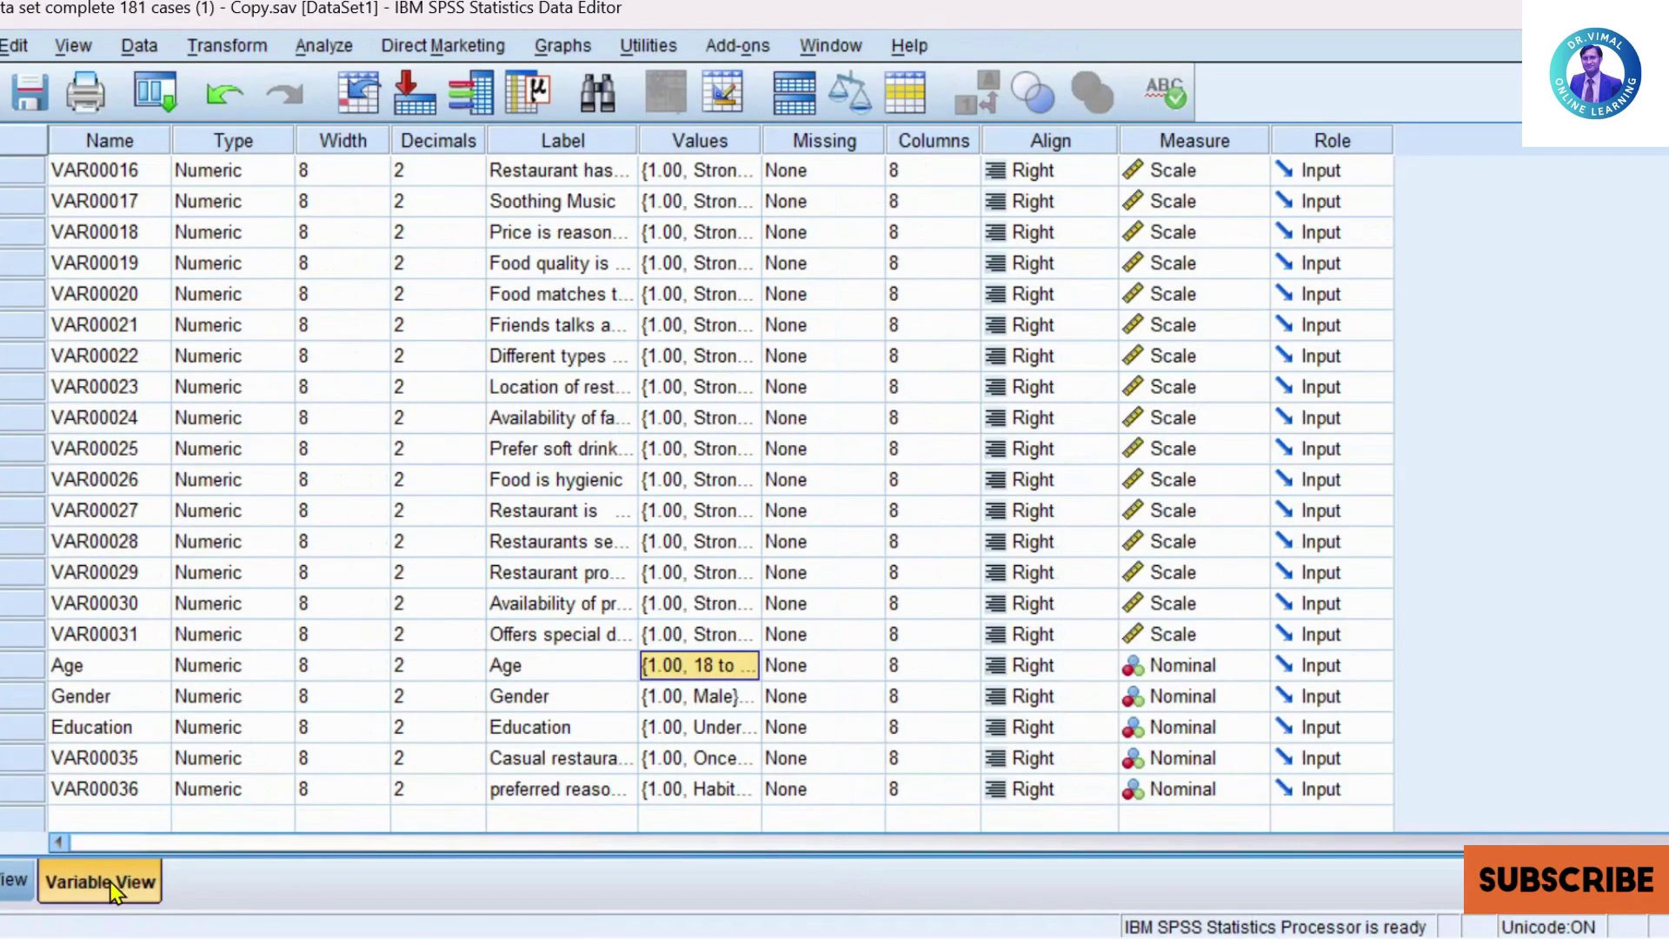
pyautogui.click(704, 361)
pyautogui.click(745, 356)
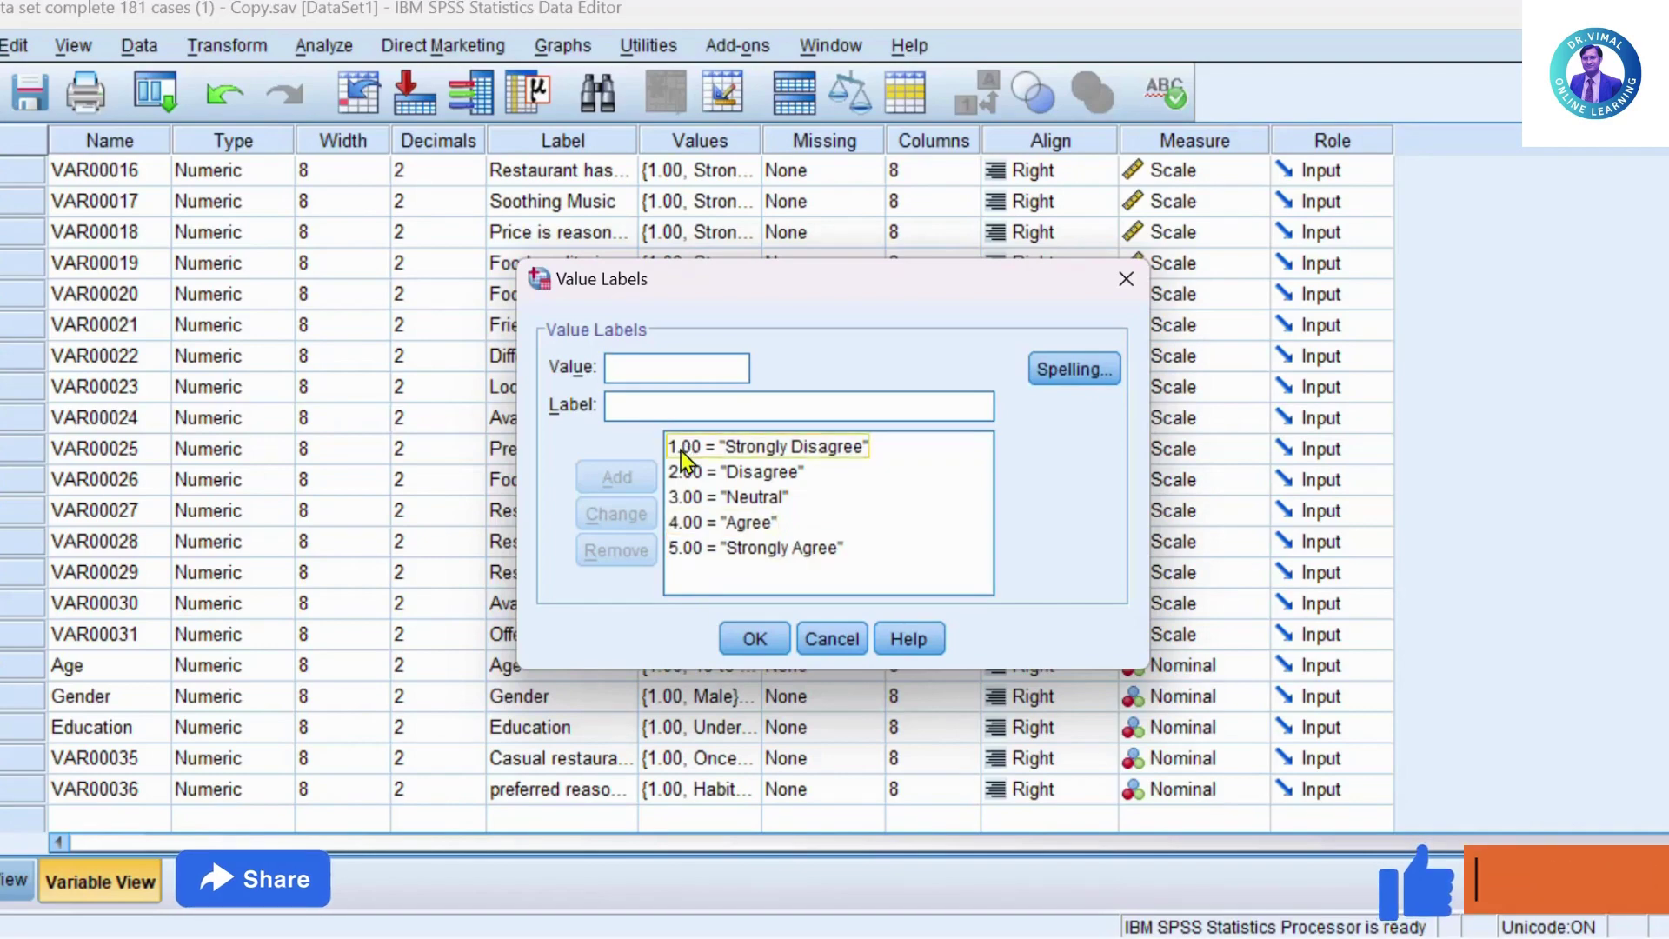
pyautogui.click(756, 640)
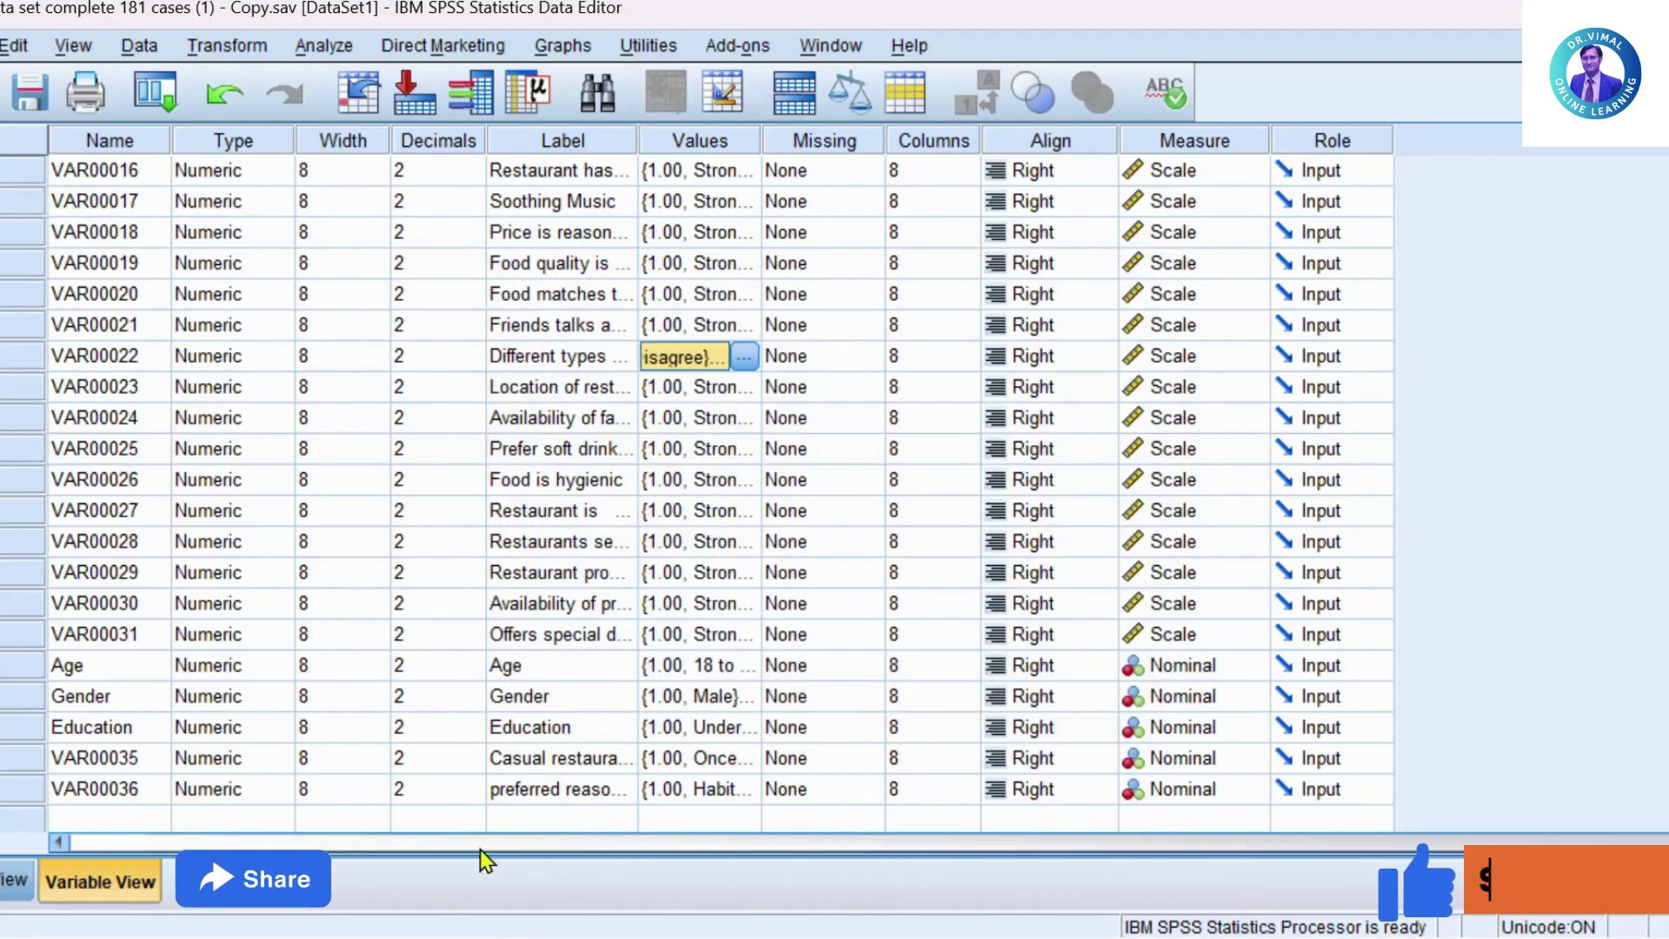
# Step: Return to the output and compare the range, minimum and maximum across the variables in the statistics table
pyautogui.moveTo(950, 934)
pyautogui.click(1045, 848)
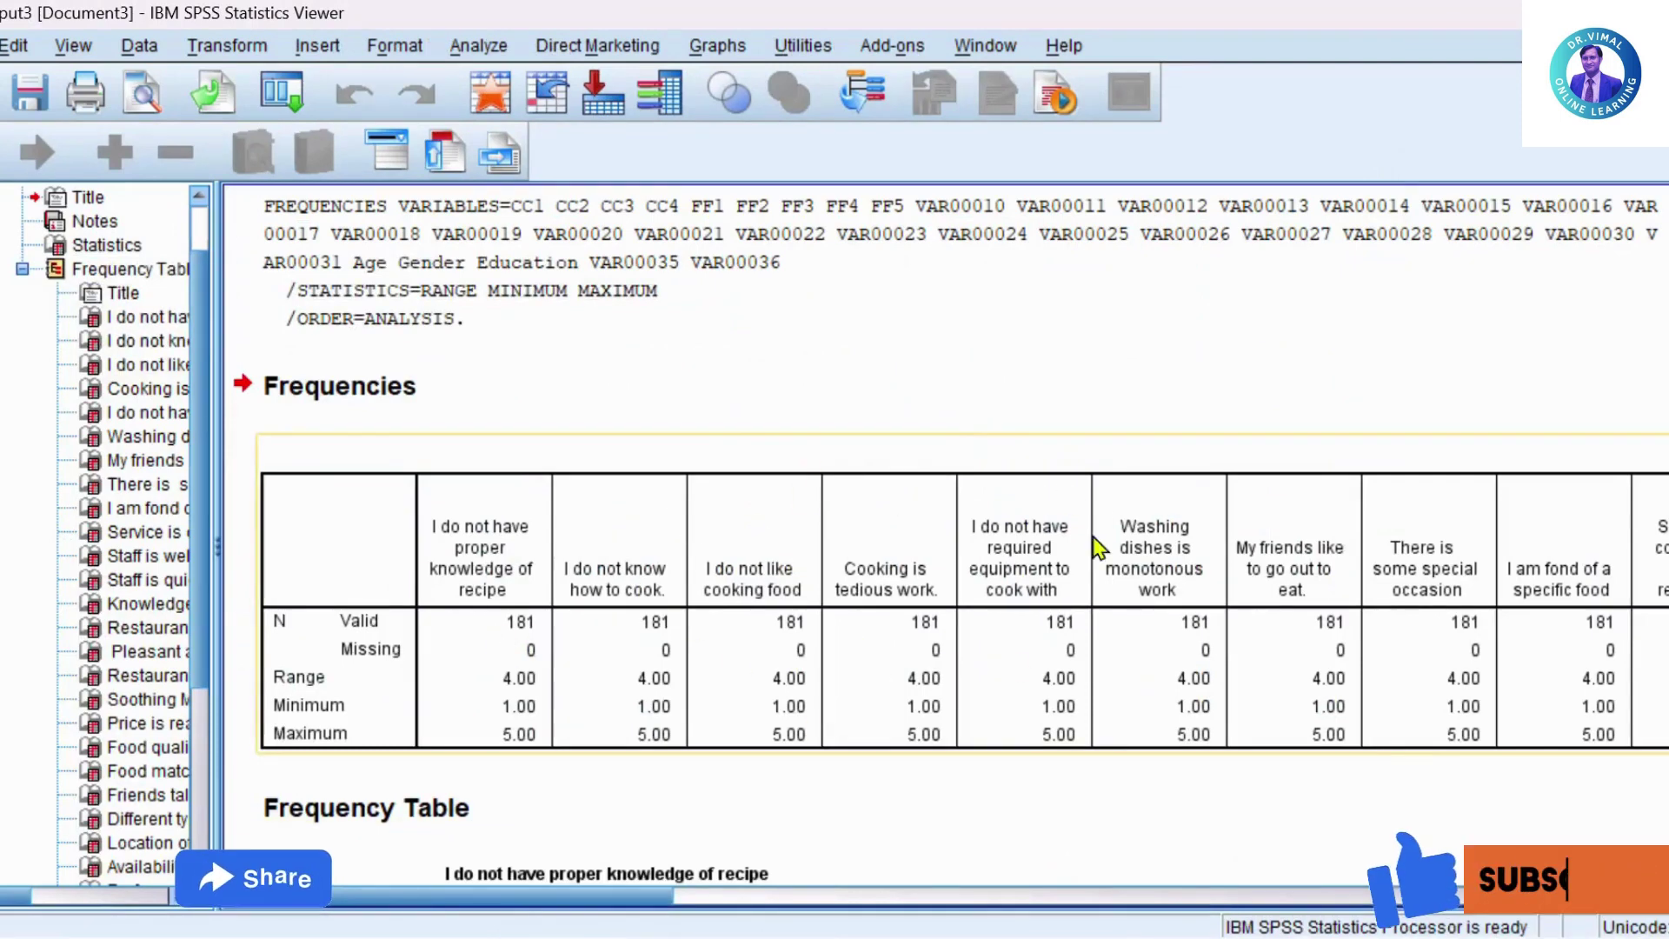
pyautogui.moveTo(652, 907); pyautogui.dragTo(670, 904)
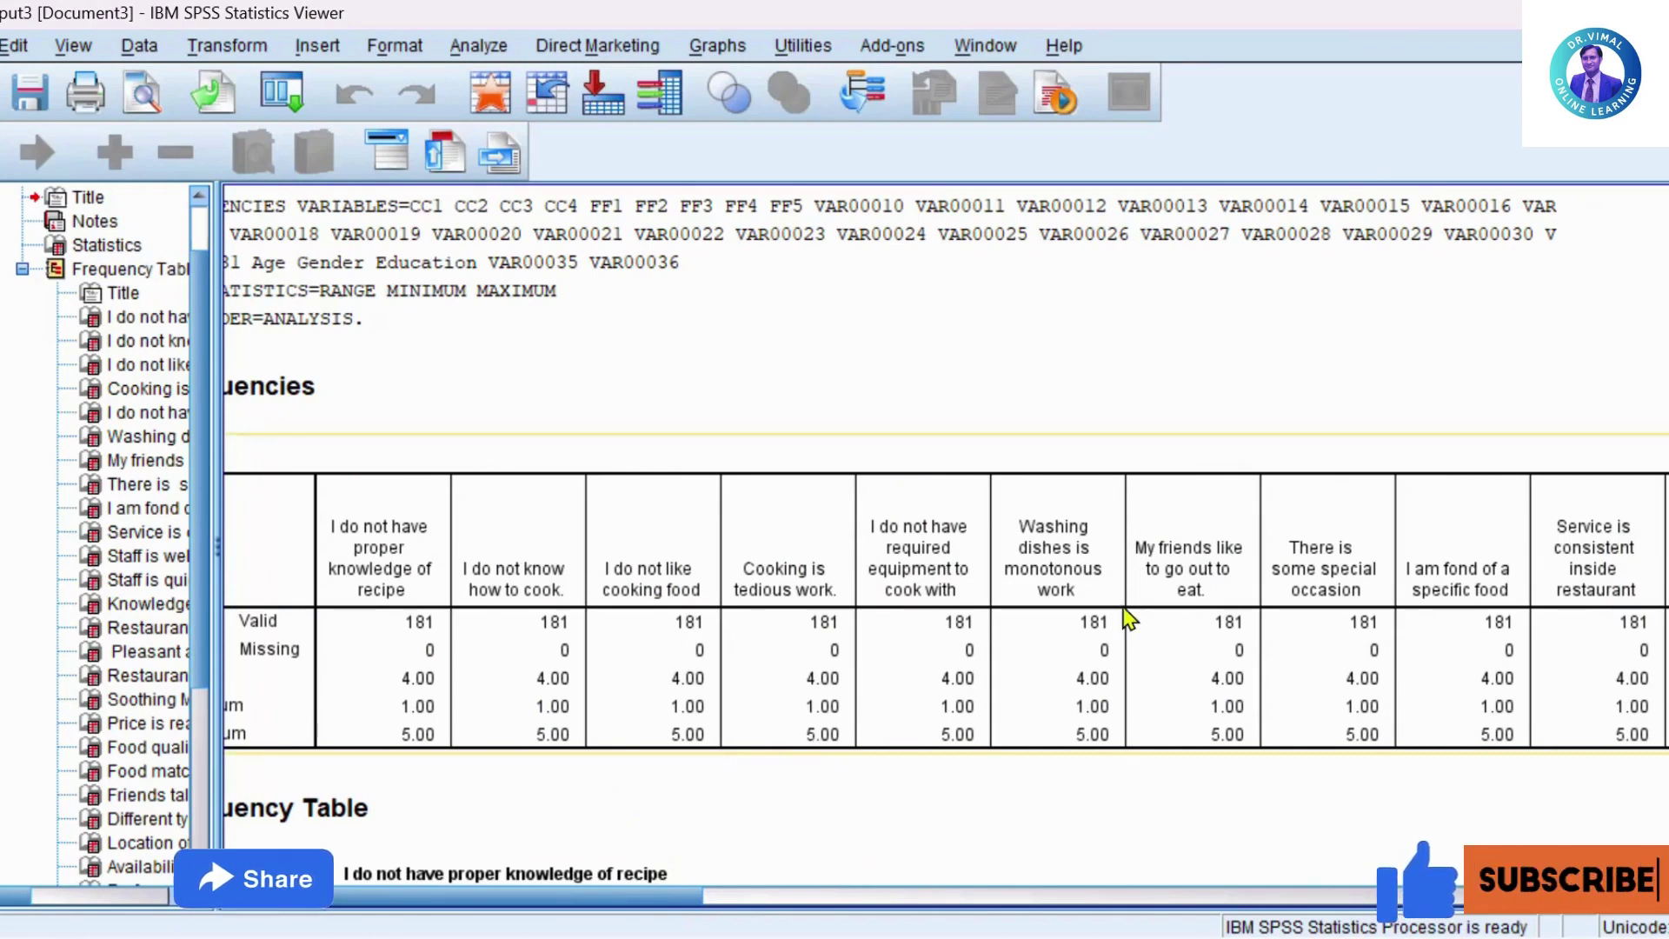
pyautogui.moveTo(674, 907); pyautogui.dragTo(764, 906)
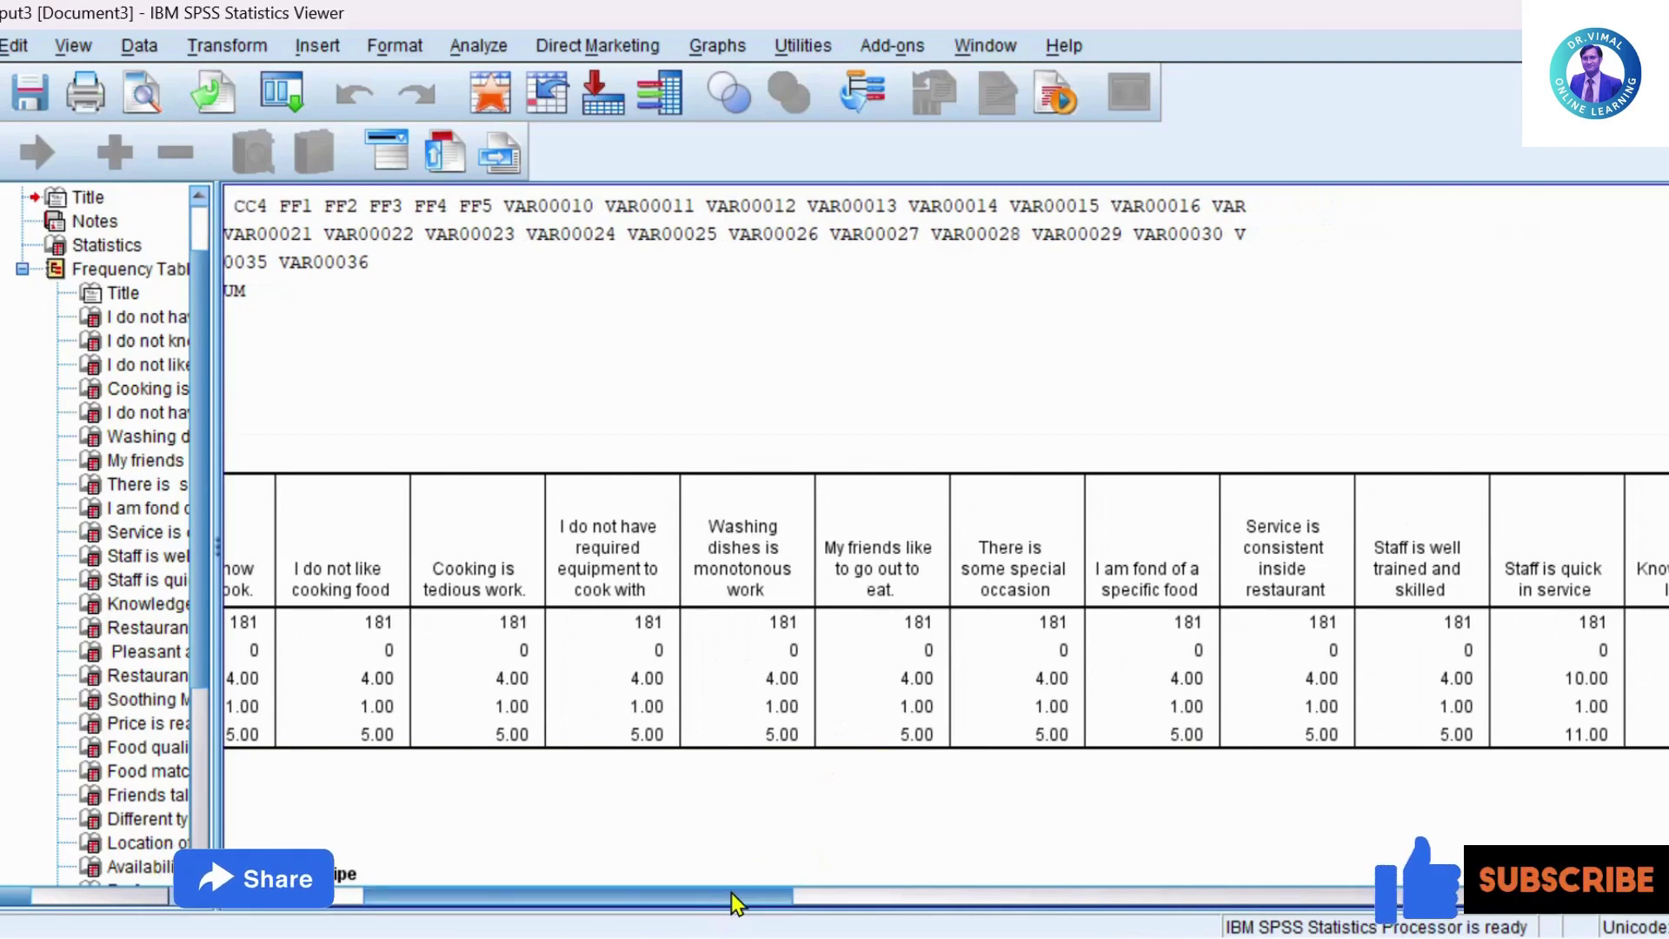
pyautogui.click(800, 718)
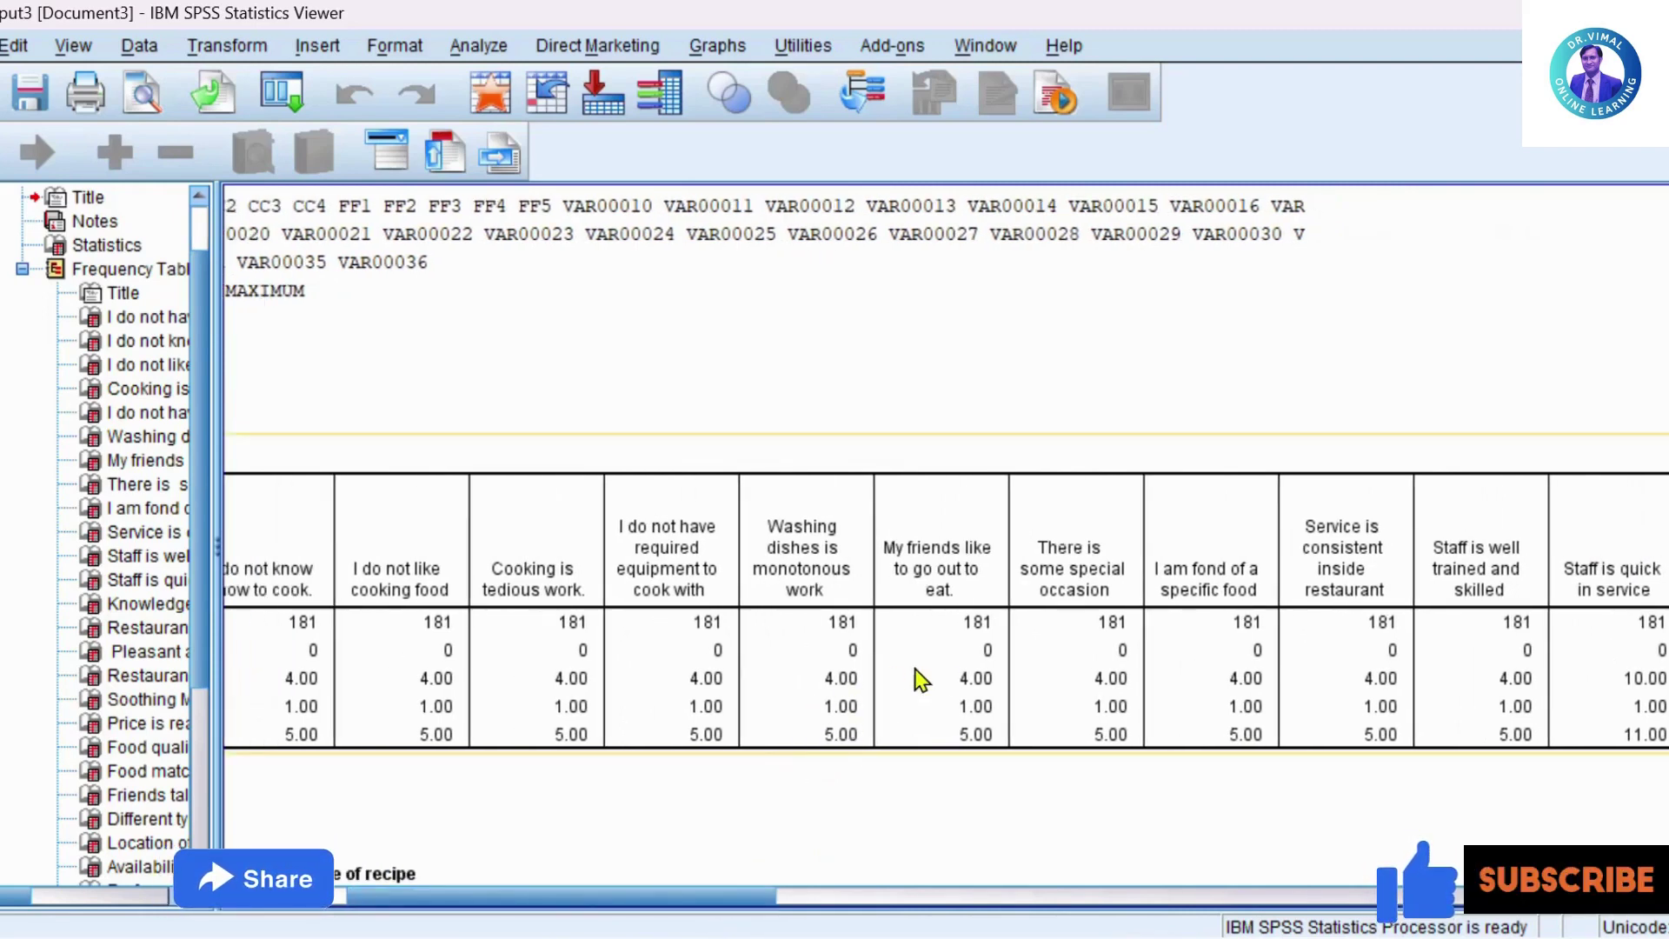
pyautogui.click(901, 852)
pyautogui.moveTo(763, 901); pyautogui.dragTo(886, 901)
pyautogui.click(1060, 718)
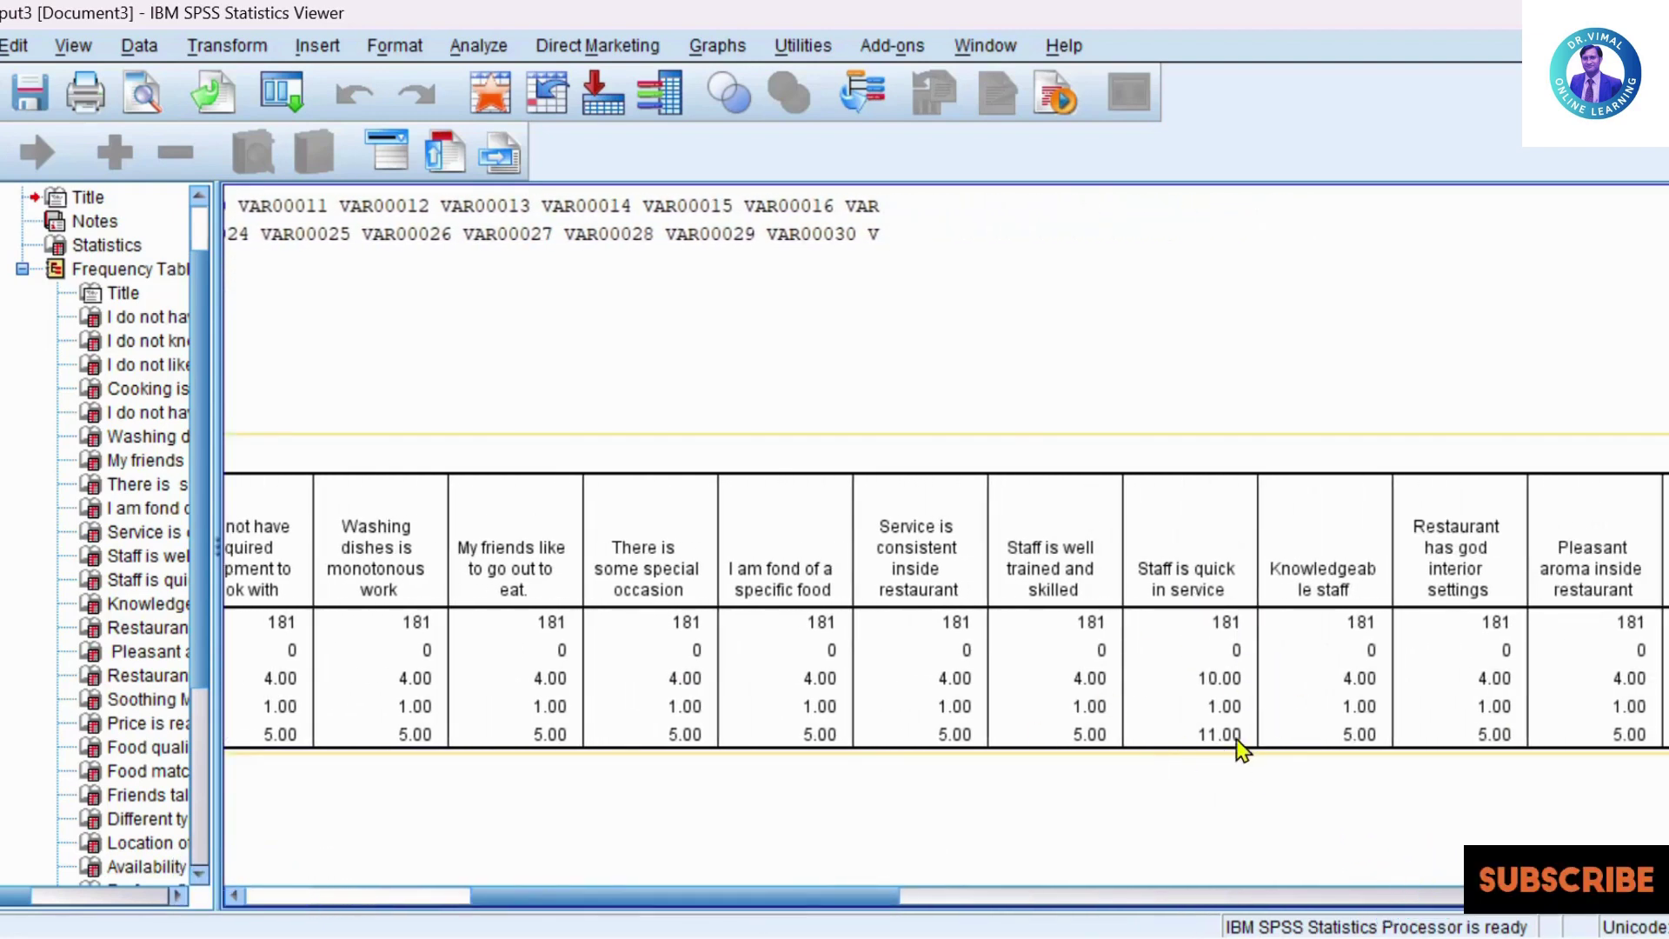
# Step: Examine the range and maximum of "Staff is quick in service" against the neighbouring variables in the statistics table
pyautogui.click(1221, 806)
pyautogui.moveTo(887, 902); pyautogui.dragTo(947, 902)
pyautogui.click(1093, 504)
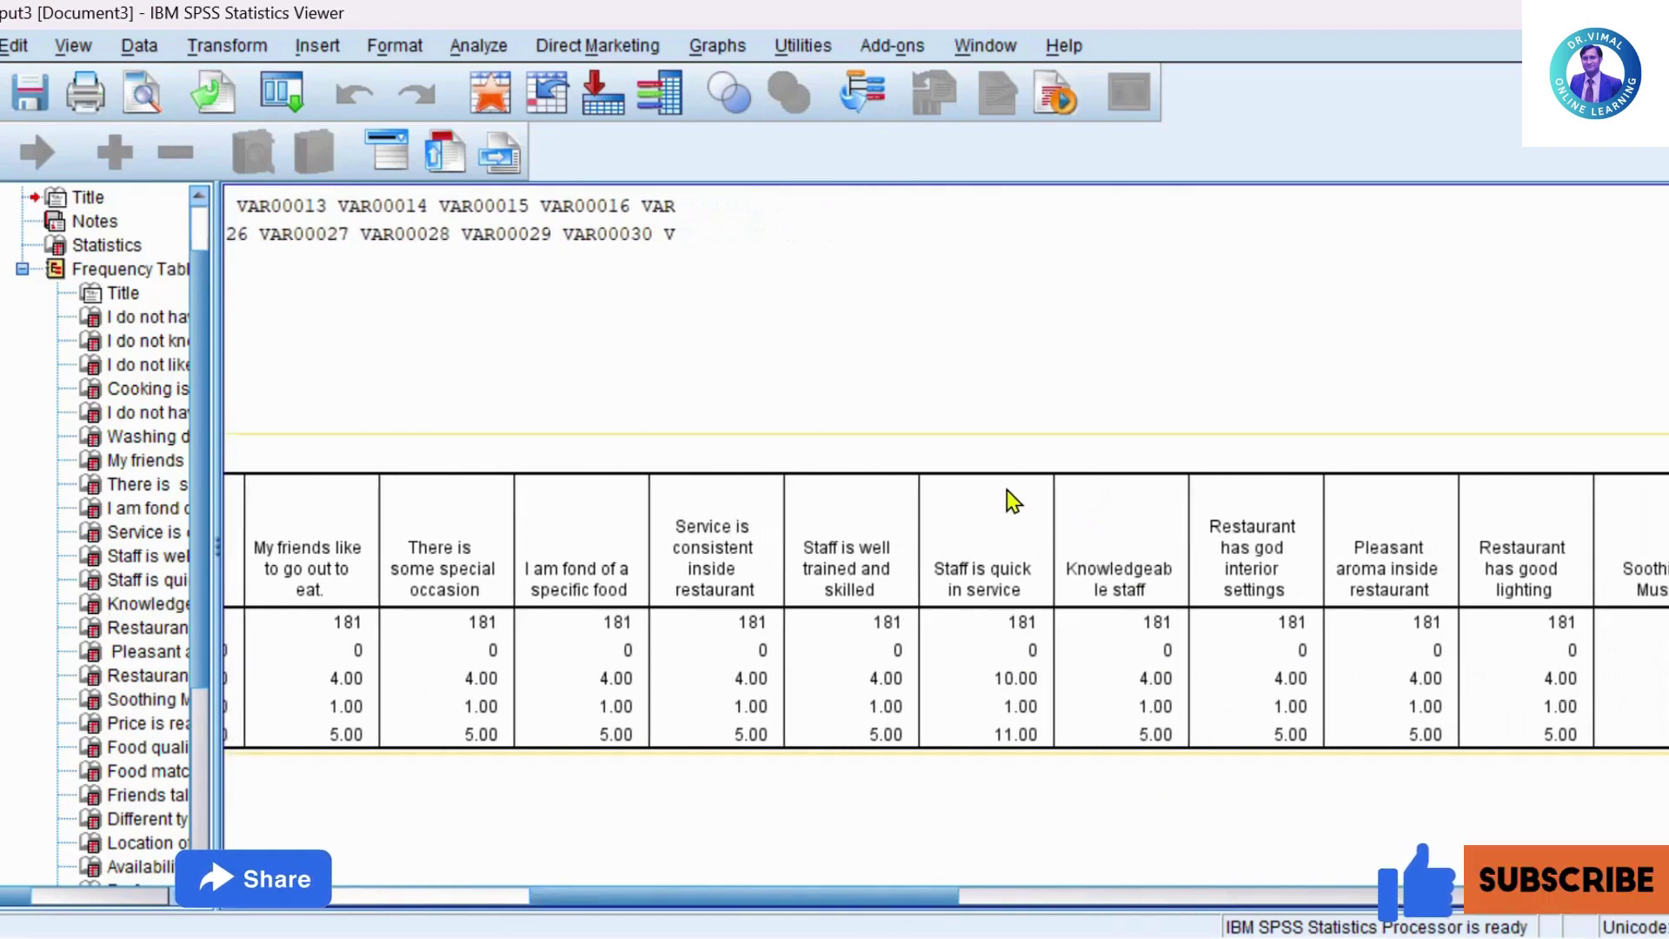
pyautogui.click(963, 765)
pyautogui.click(1097, 650)
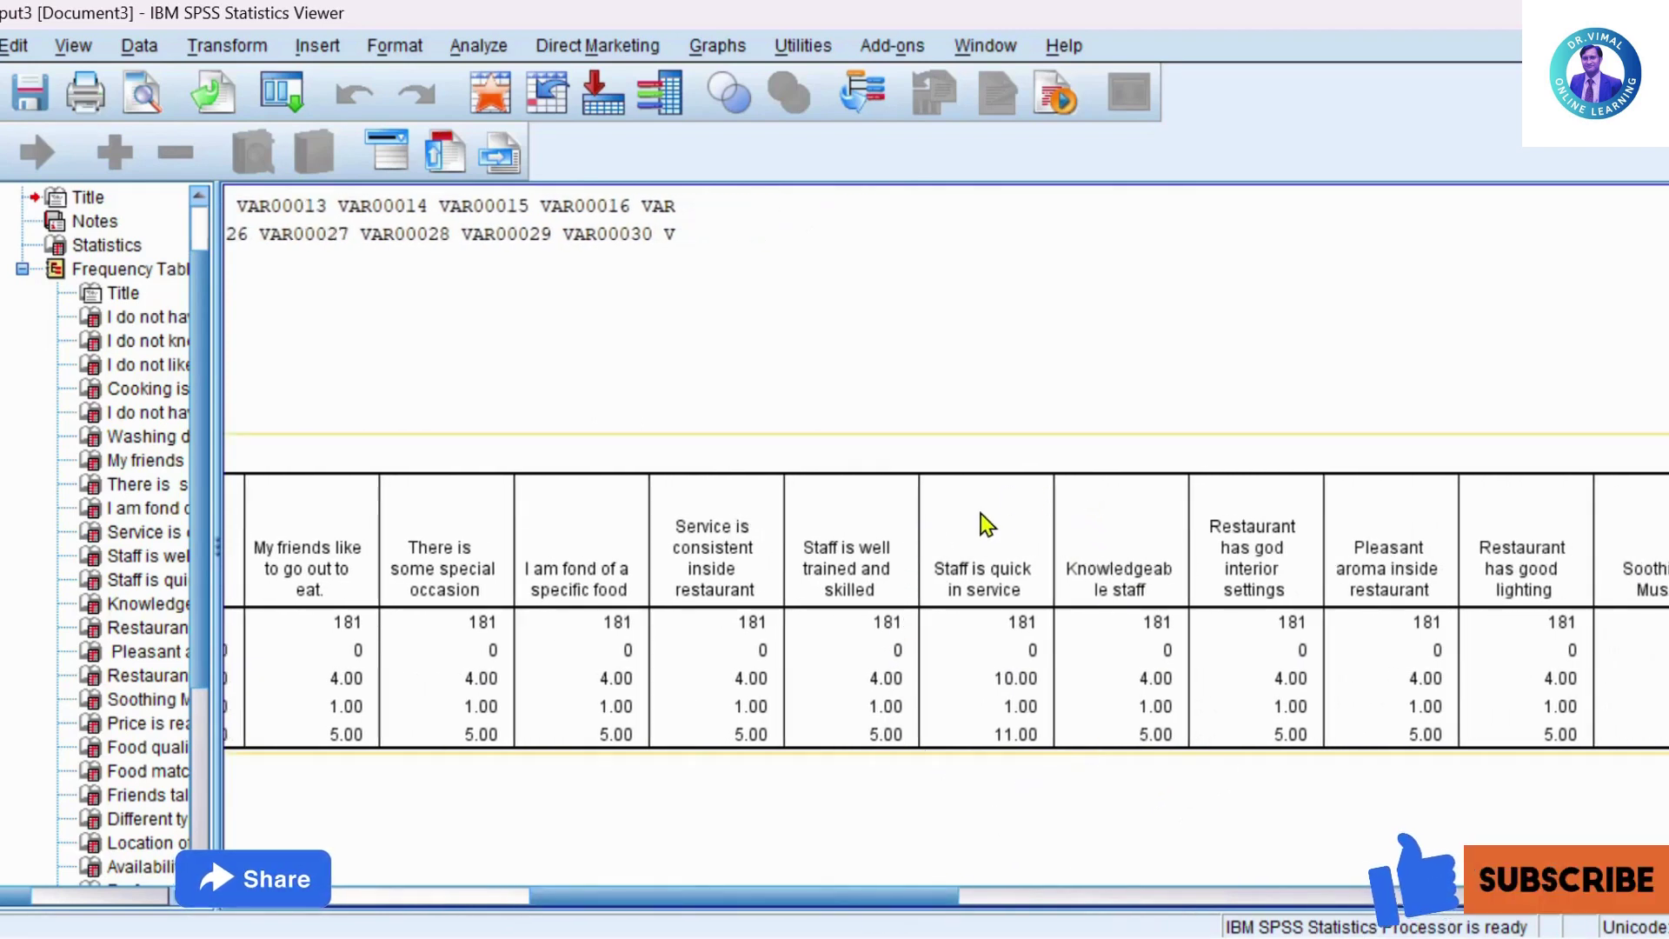
pyautogui.click(904, 761)
pyautogui.click(1020, 696)
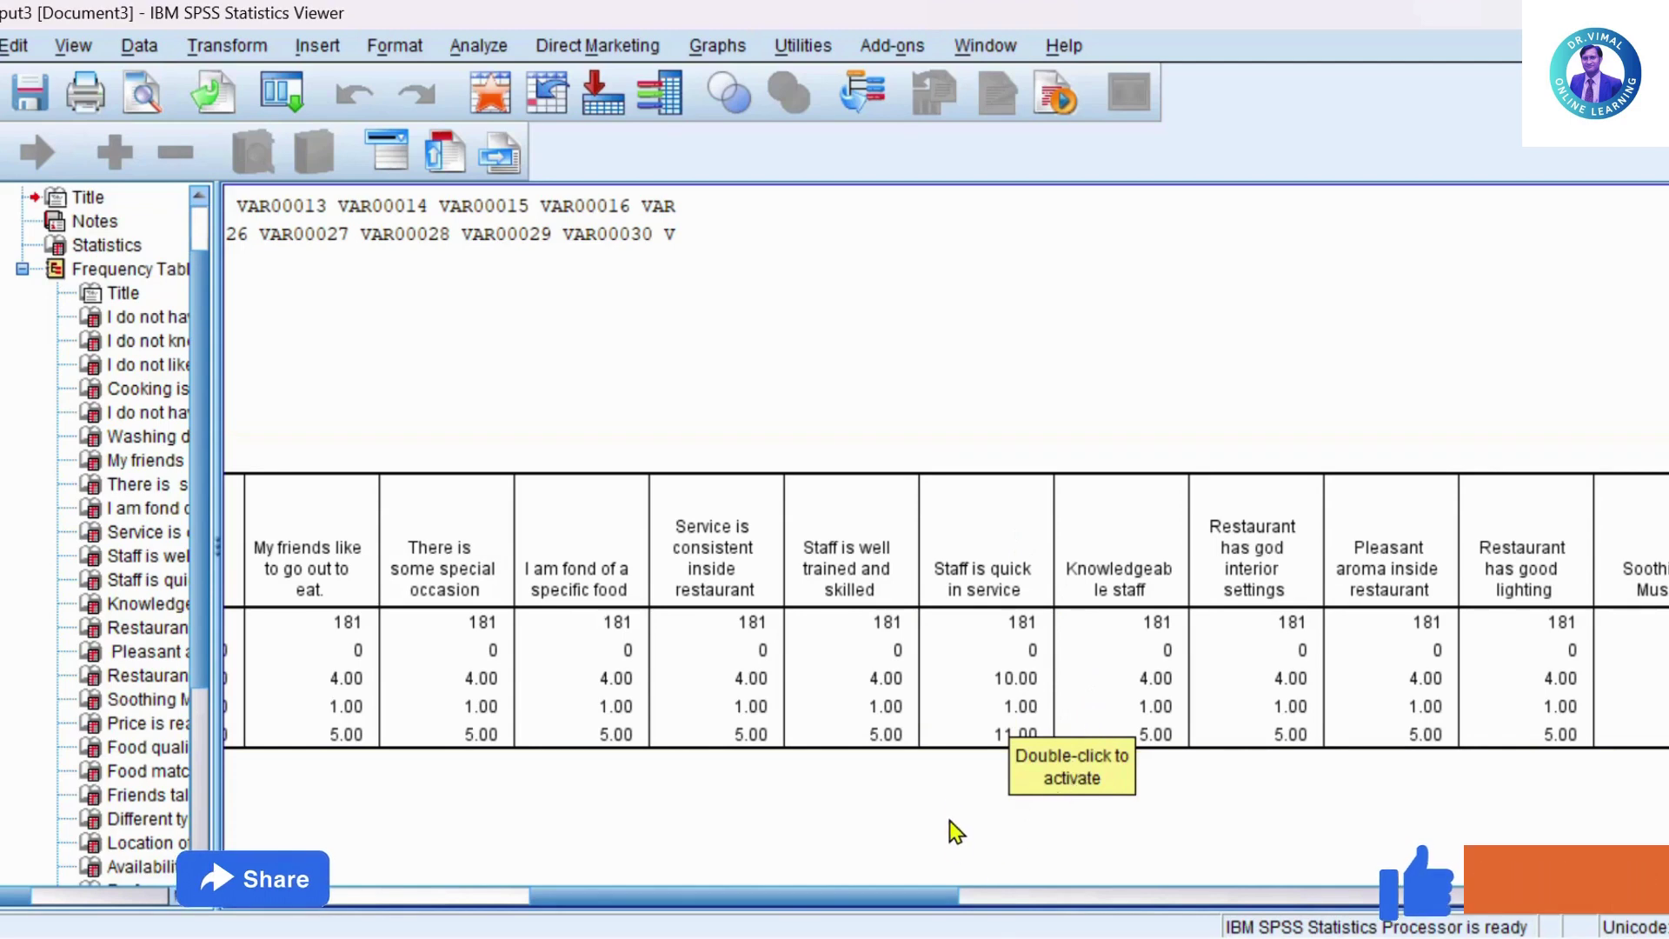
pyautogui.click(1025, 686)
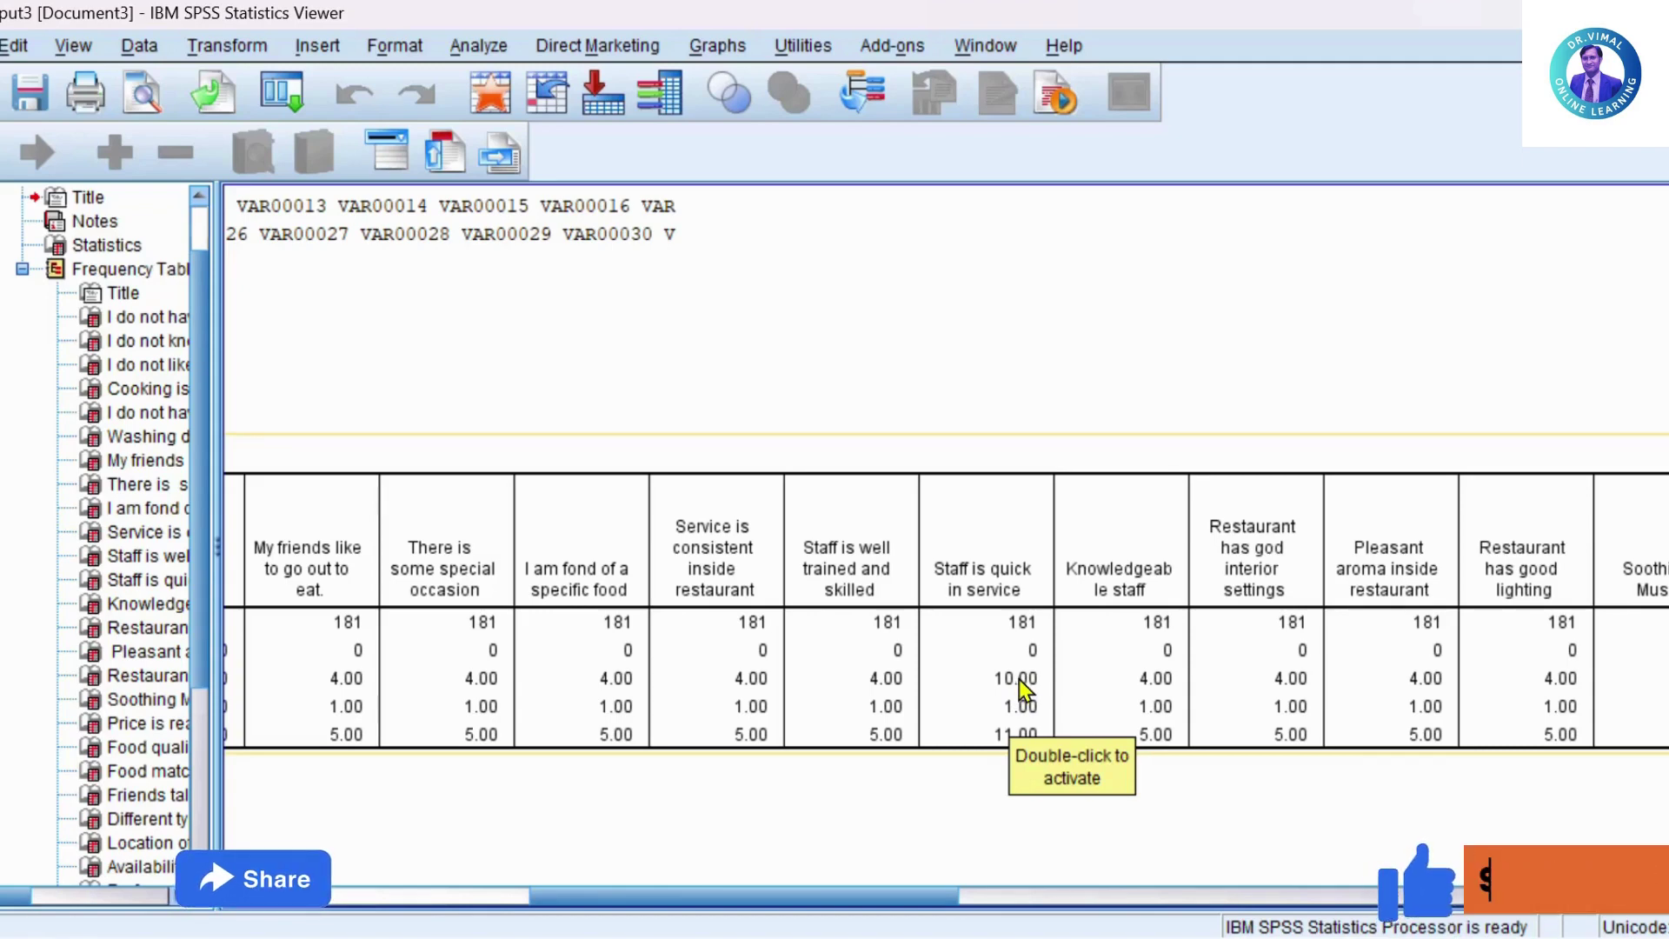
pyautogui.click(894, 801)
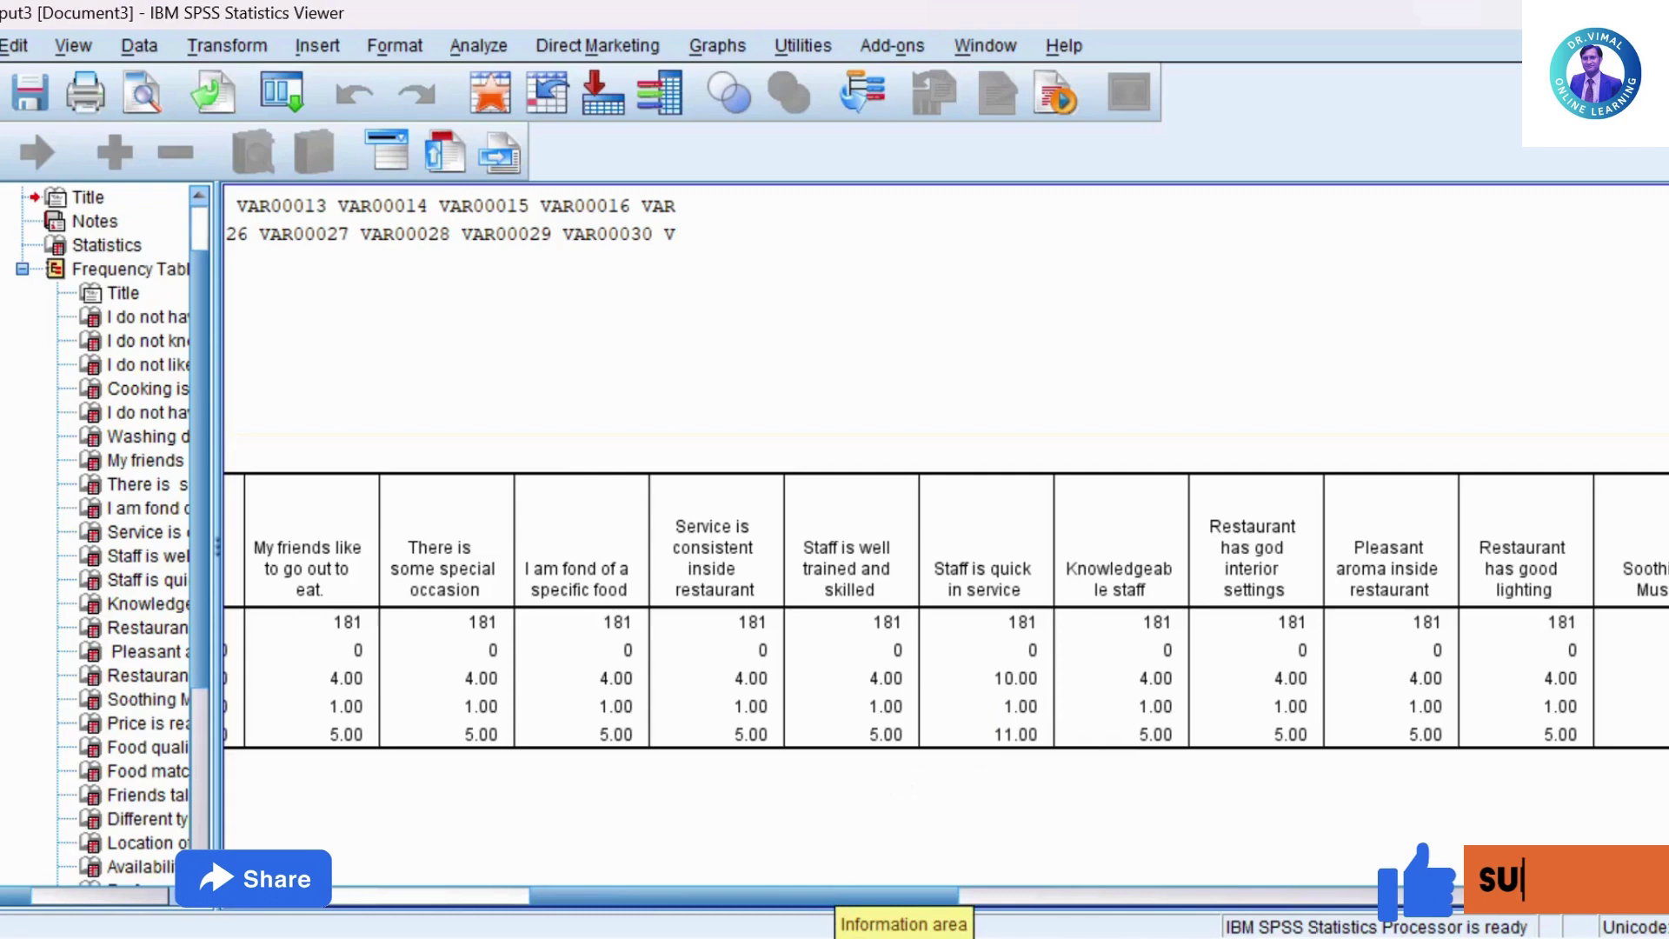
# Step: Return to the data set's variable definitions and find the variable name belonging to the label "Staff is quick in service"
pyautogui.moveTo(950, 937)
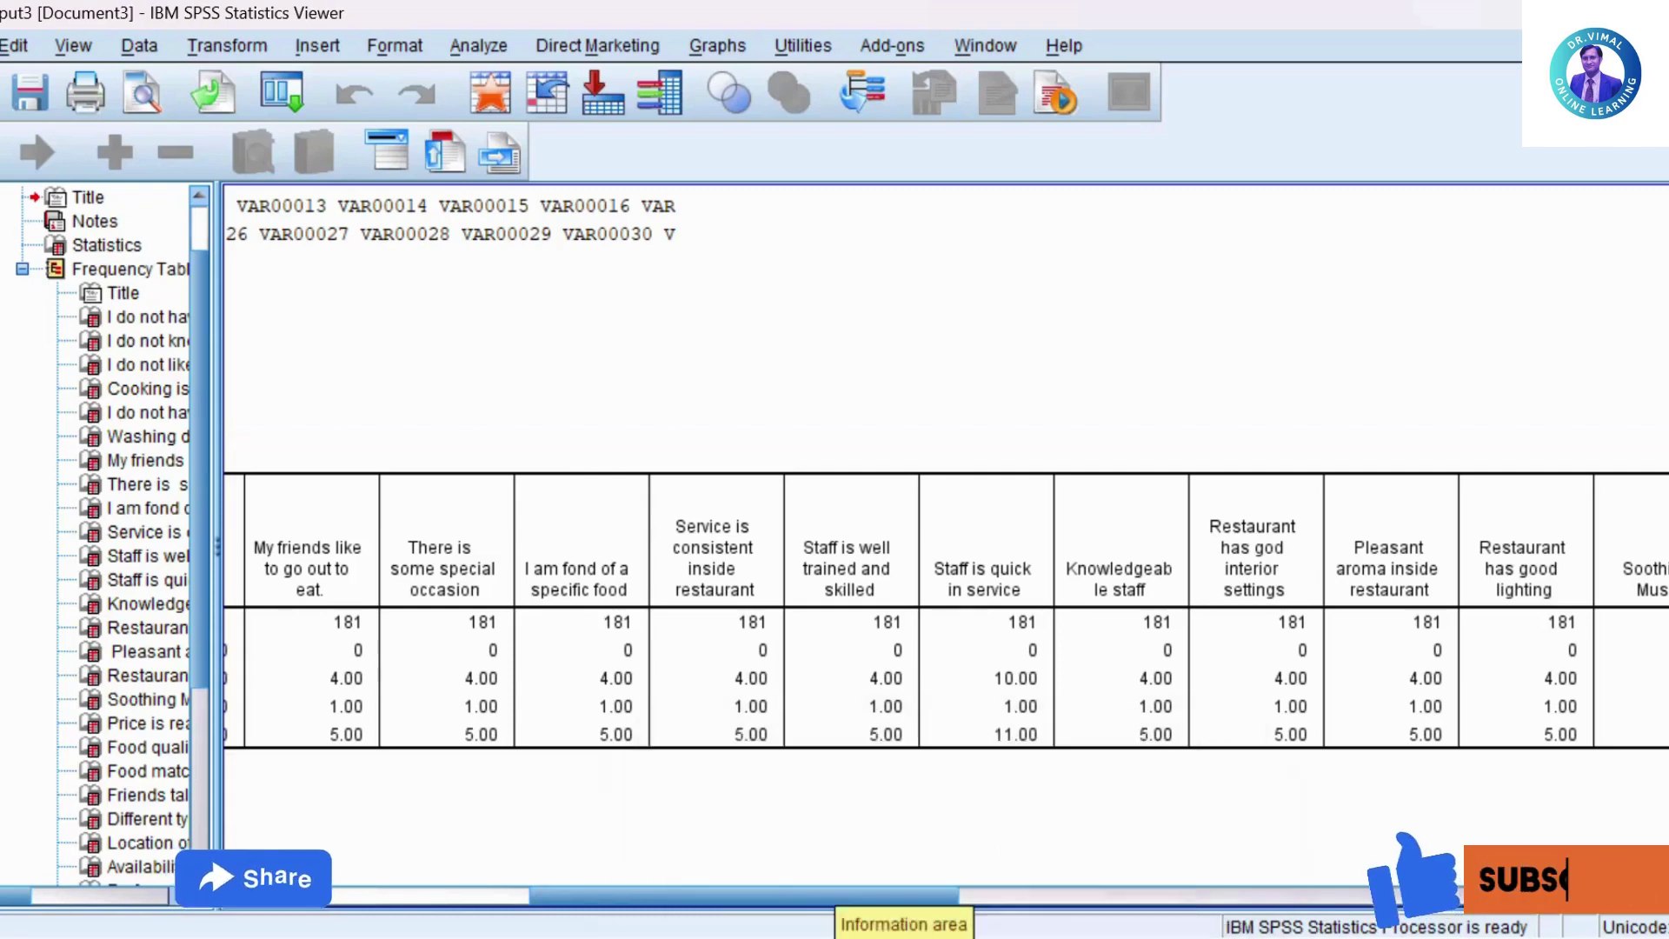
pyautogui.click(825, 874)
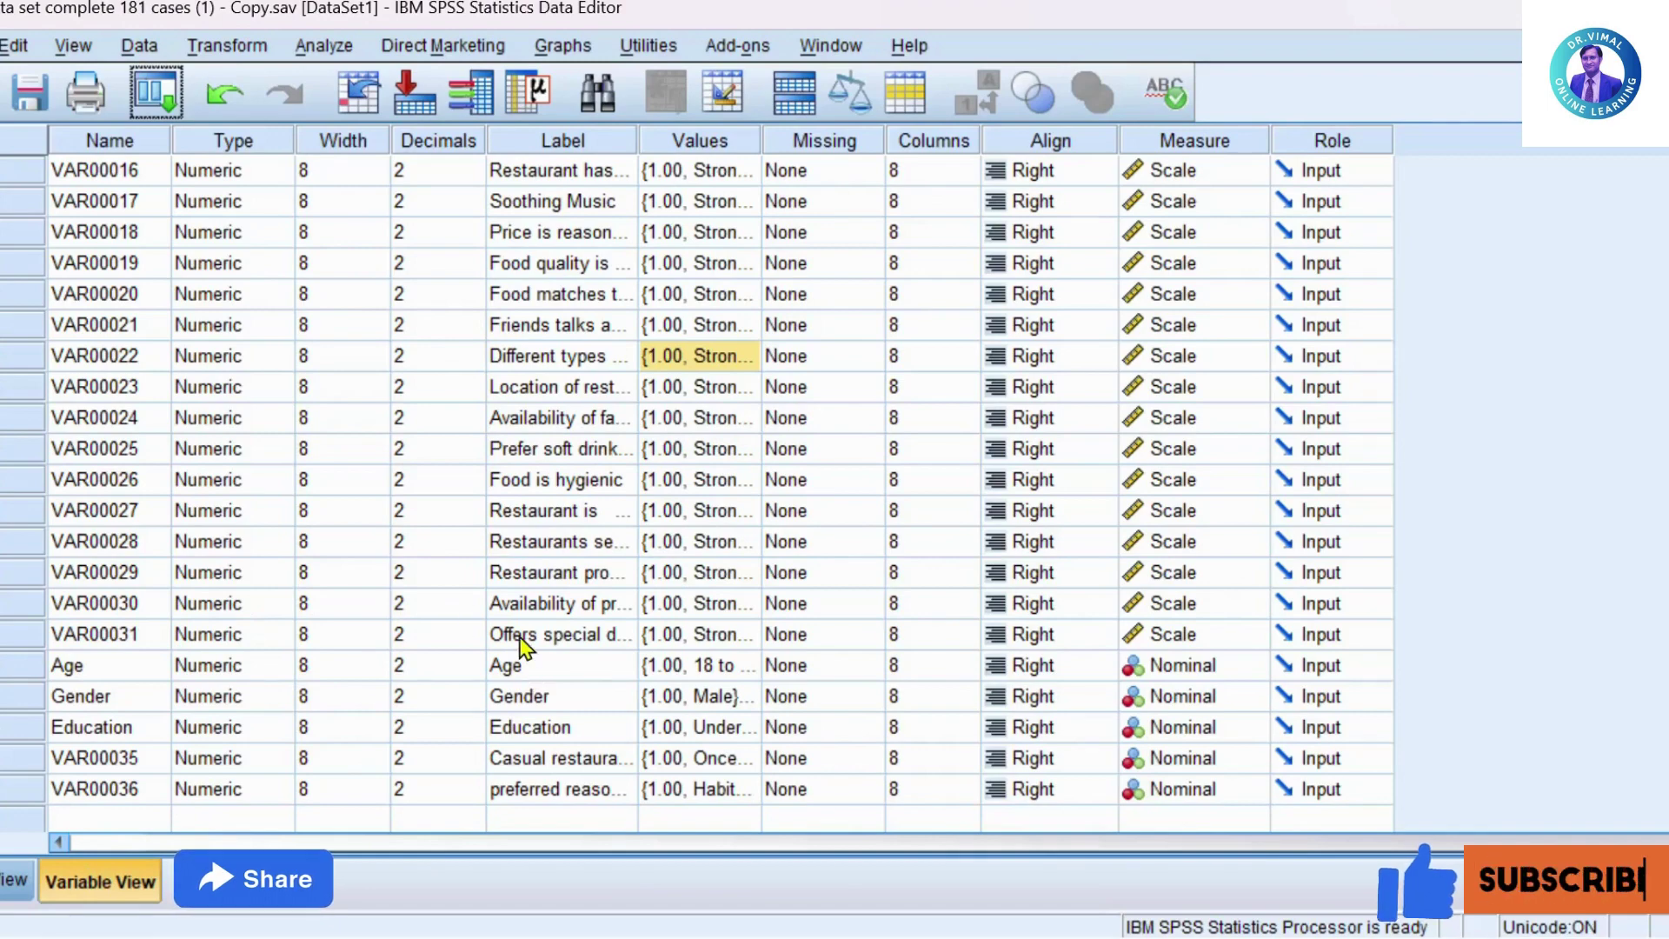
pyautogui.scroll(1, 522, 645)
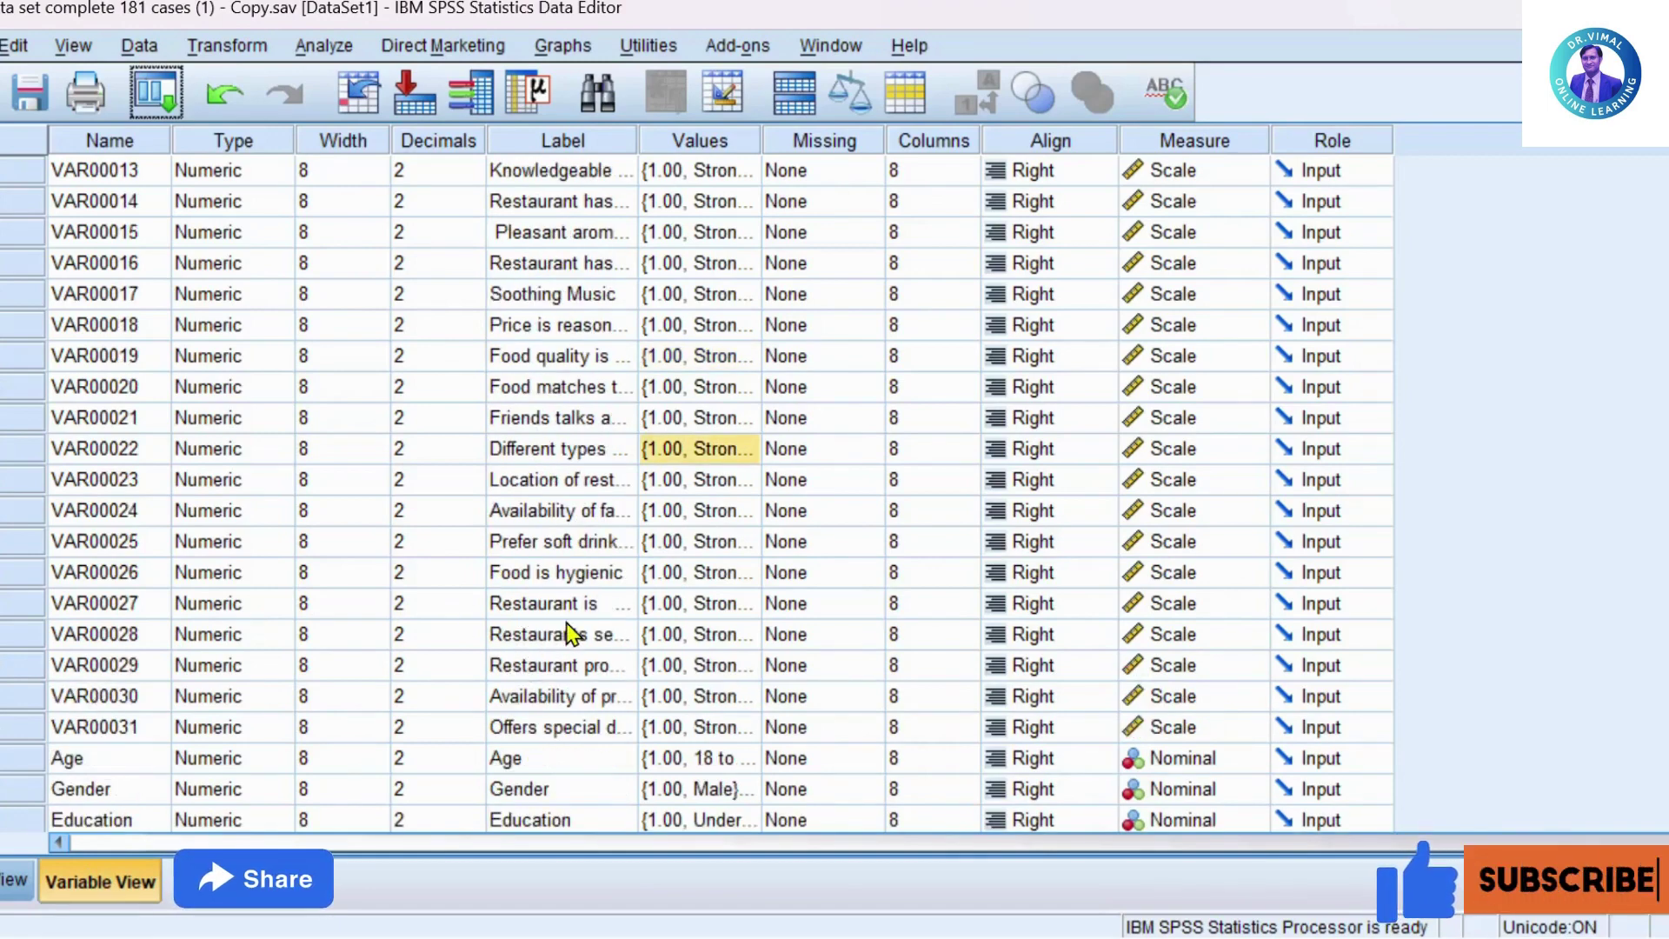
pyautogui.scroll(2, 571, 634)
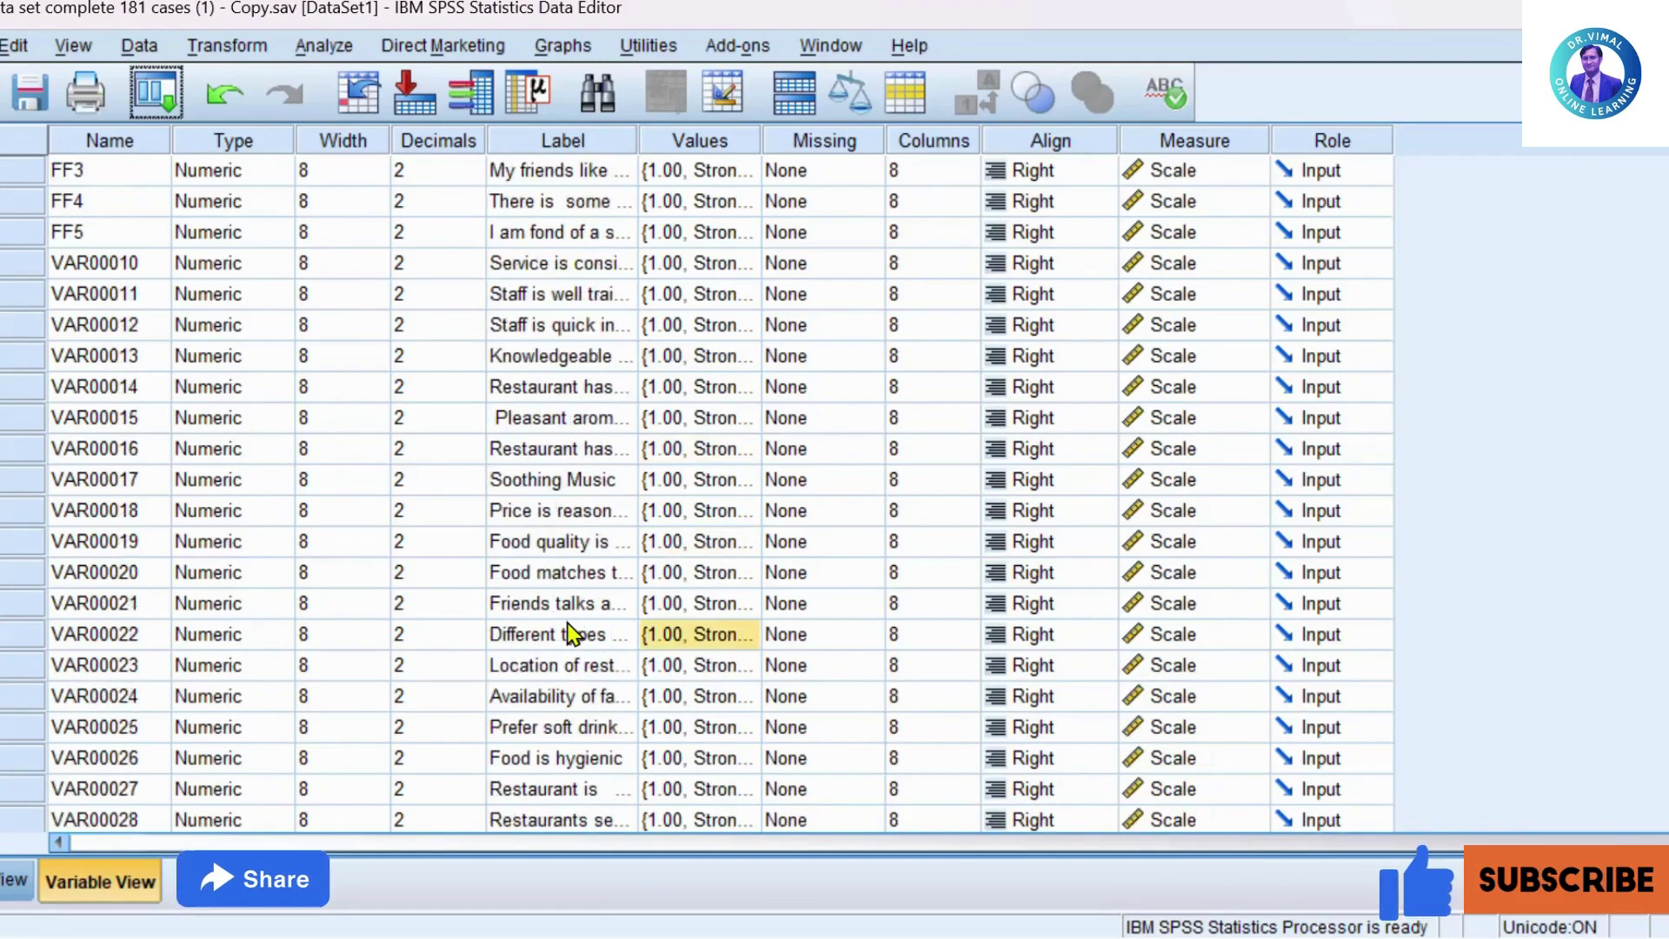
pyautogui.click(561, 332)
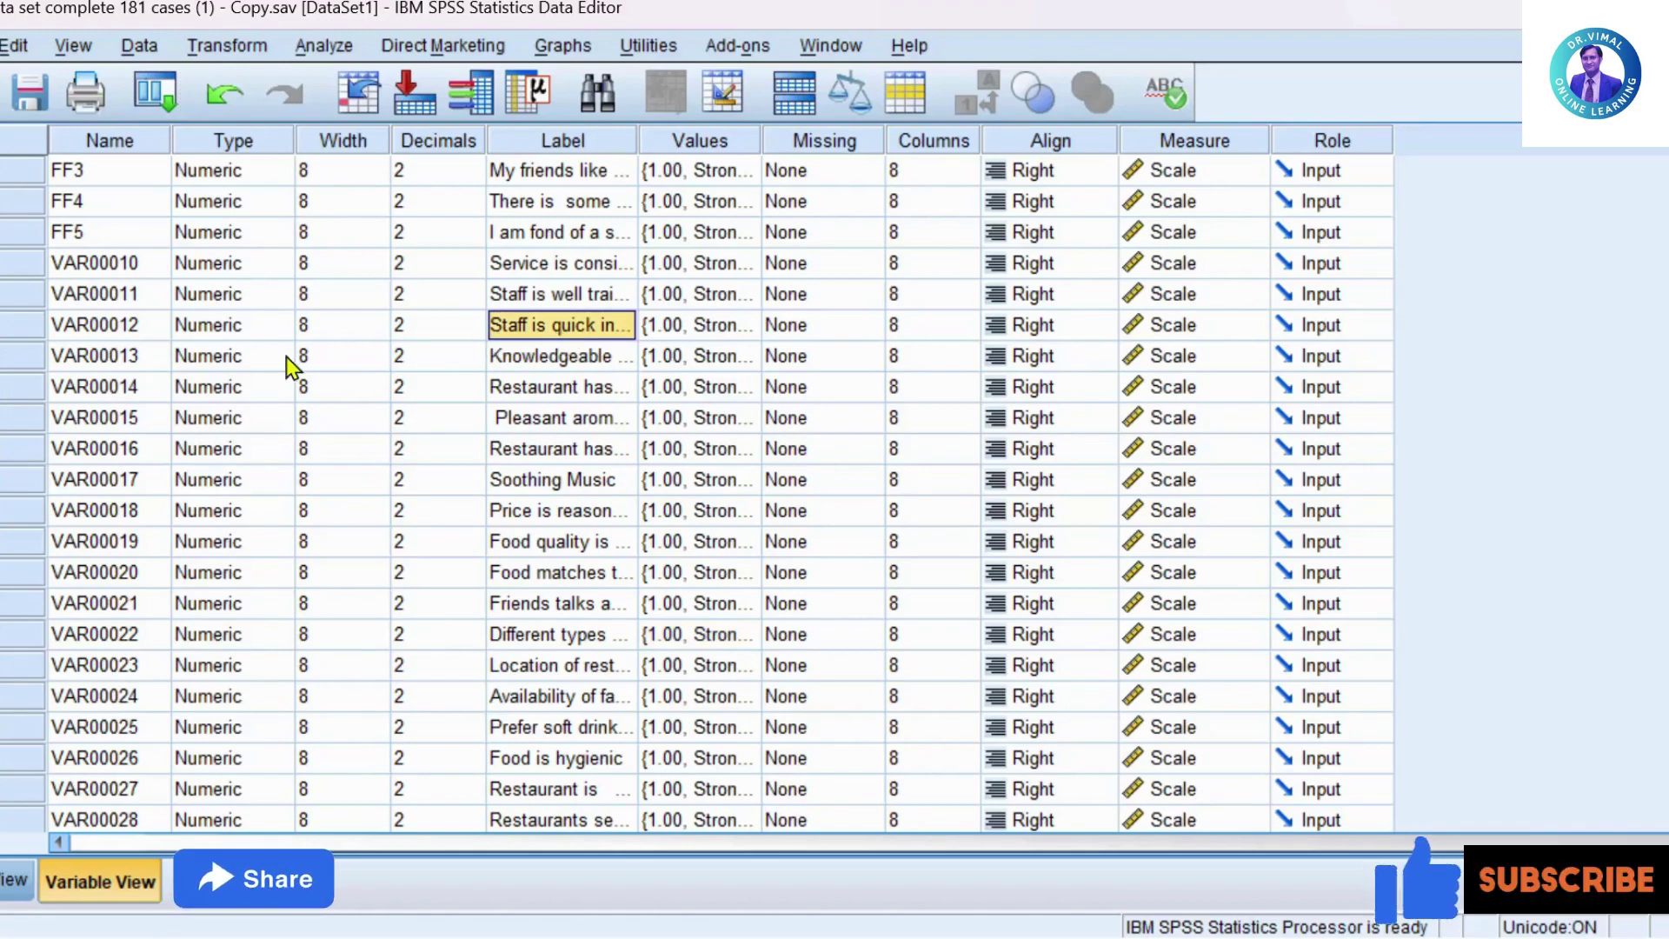
pyautogui.click(90, 327)
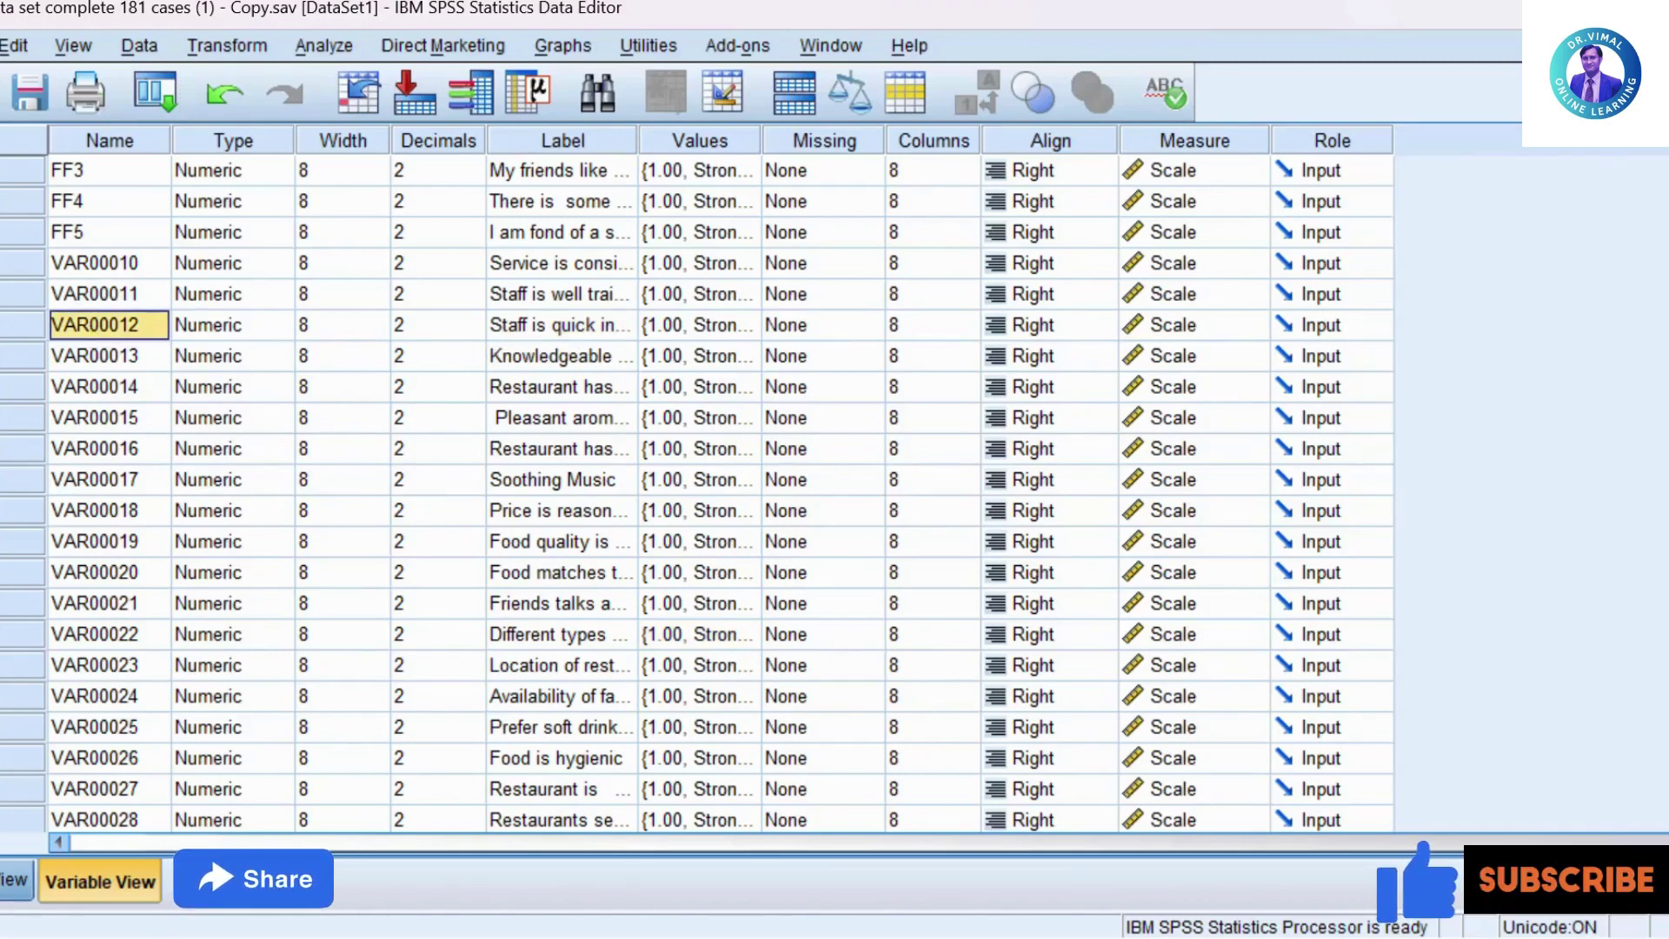
# Step: Sort the cases in the data view by VAR00012 in descending order
pyautogui.click(17, 880)
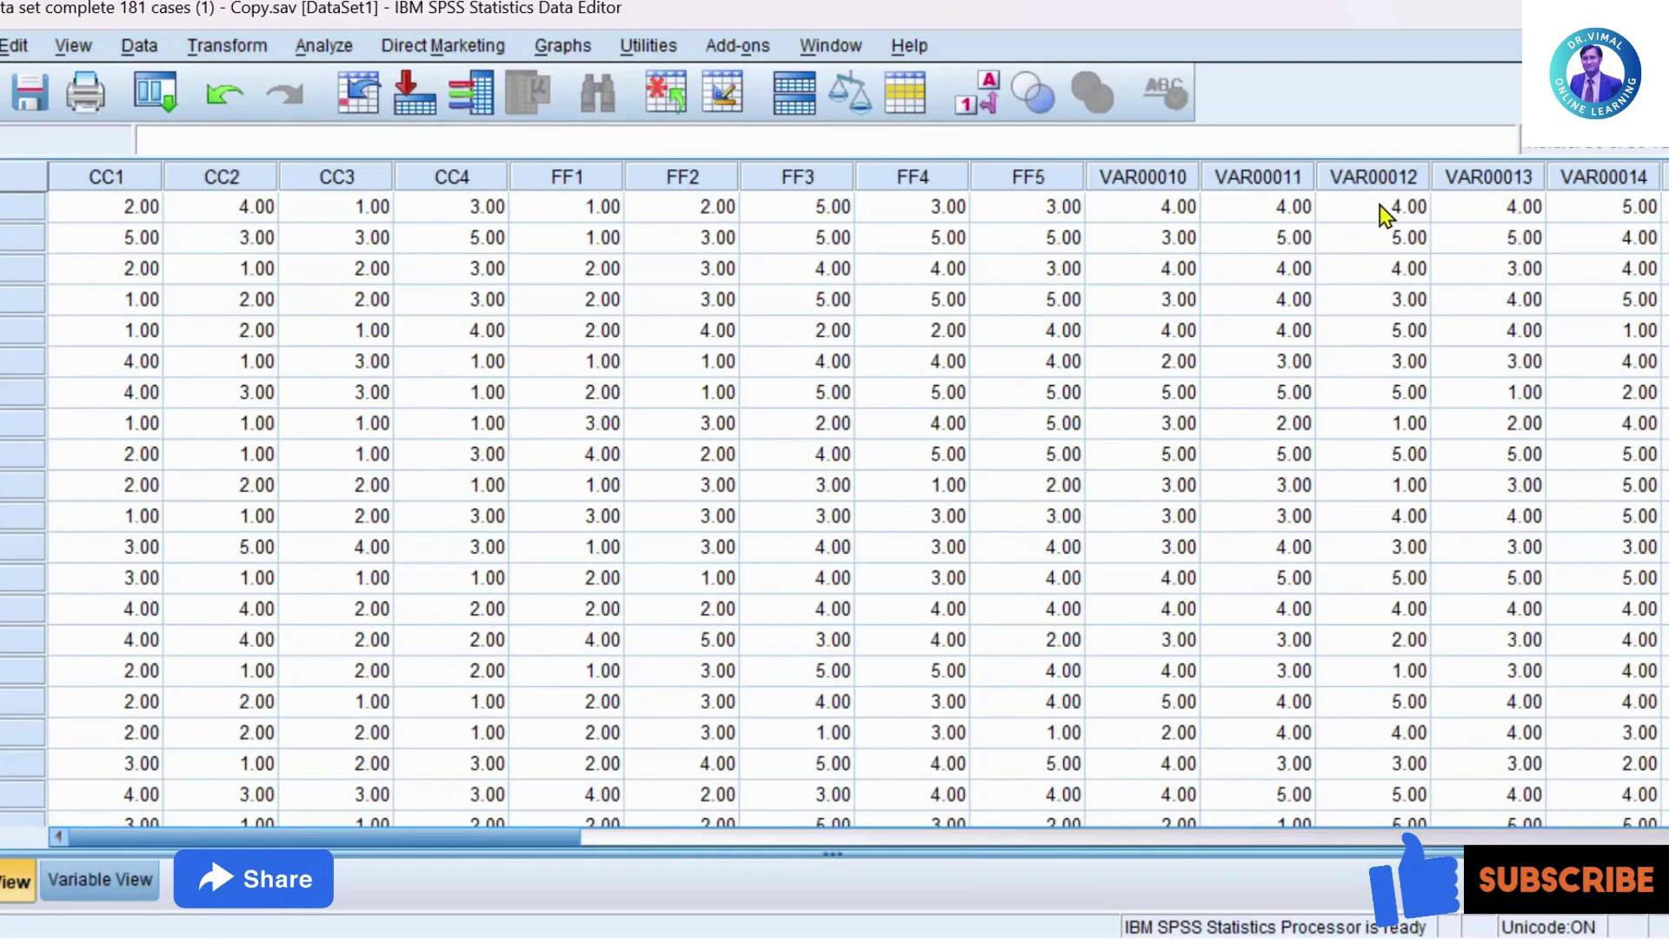
pyautogui.click(1401, 178)
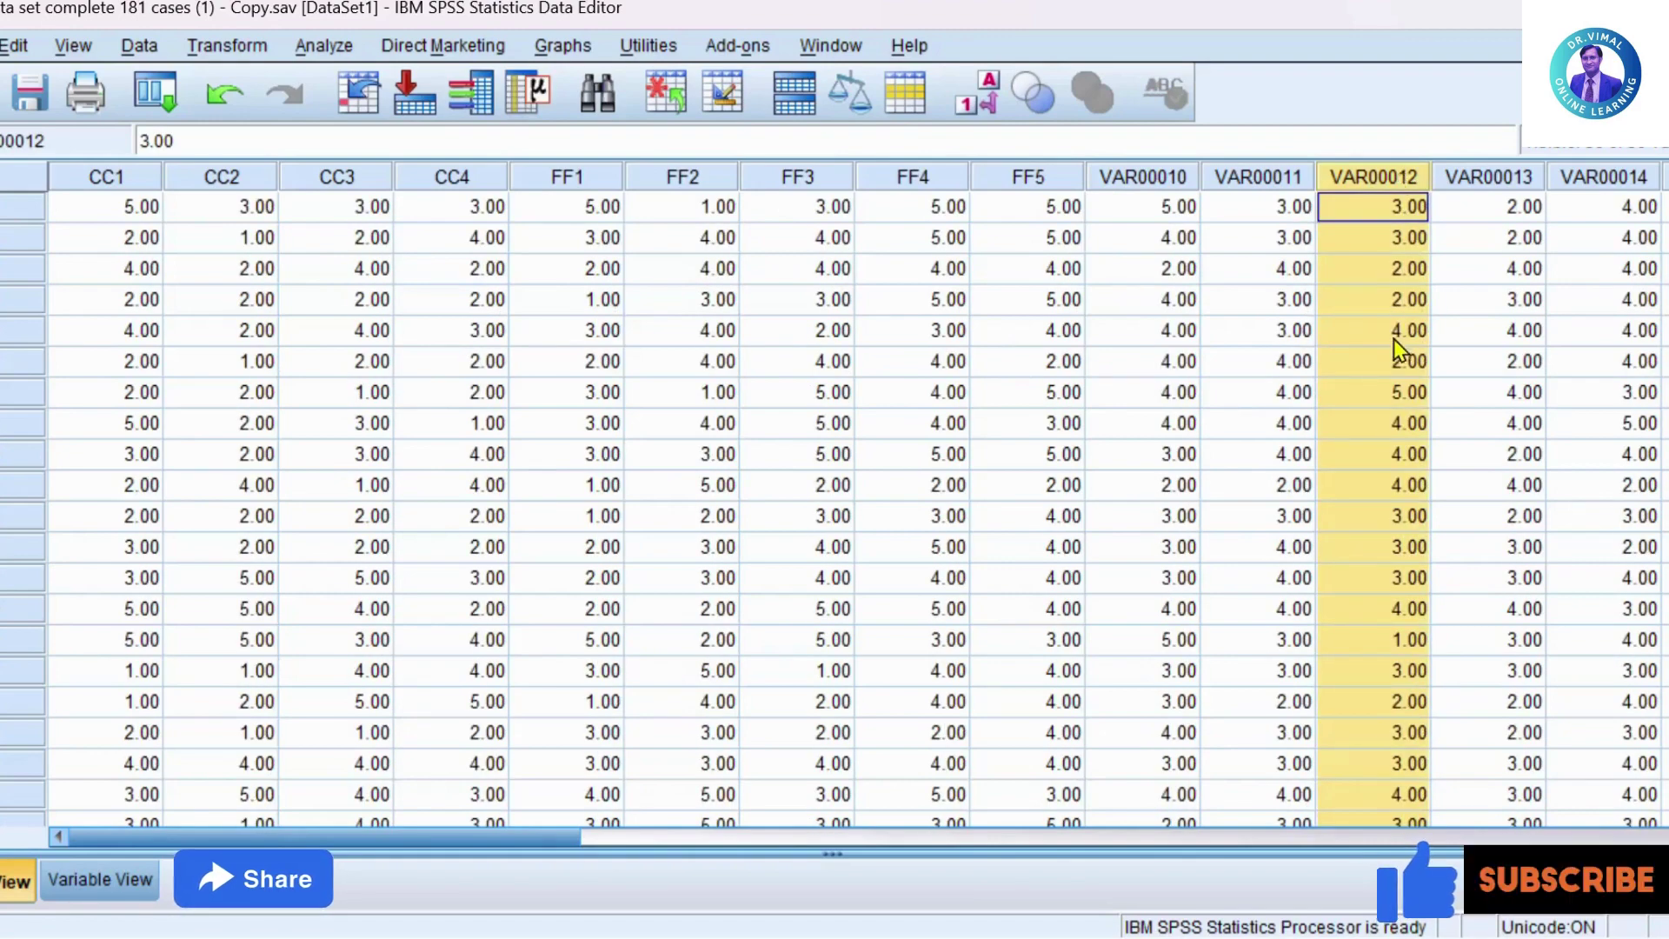
pyautogui.scroll(-1, 1398, 494)
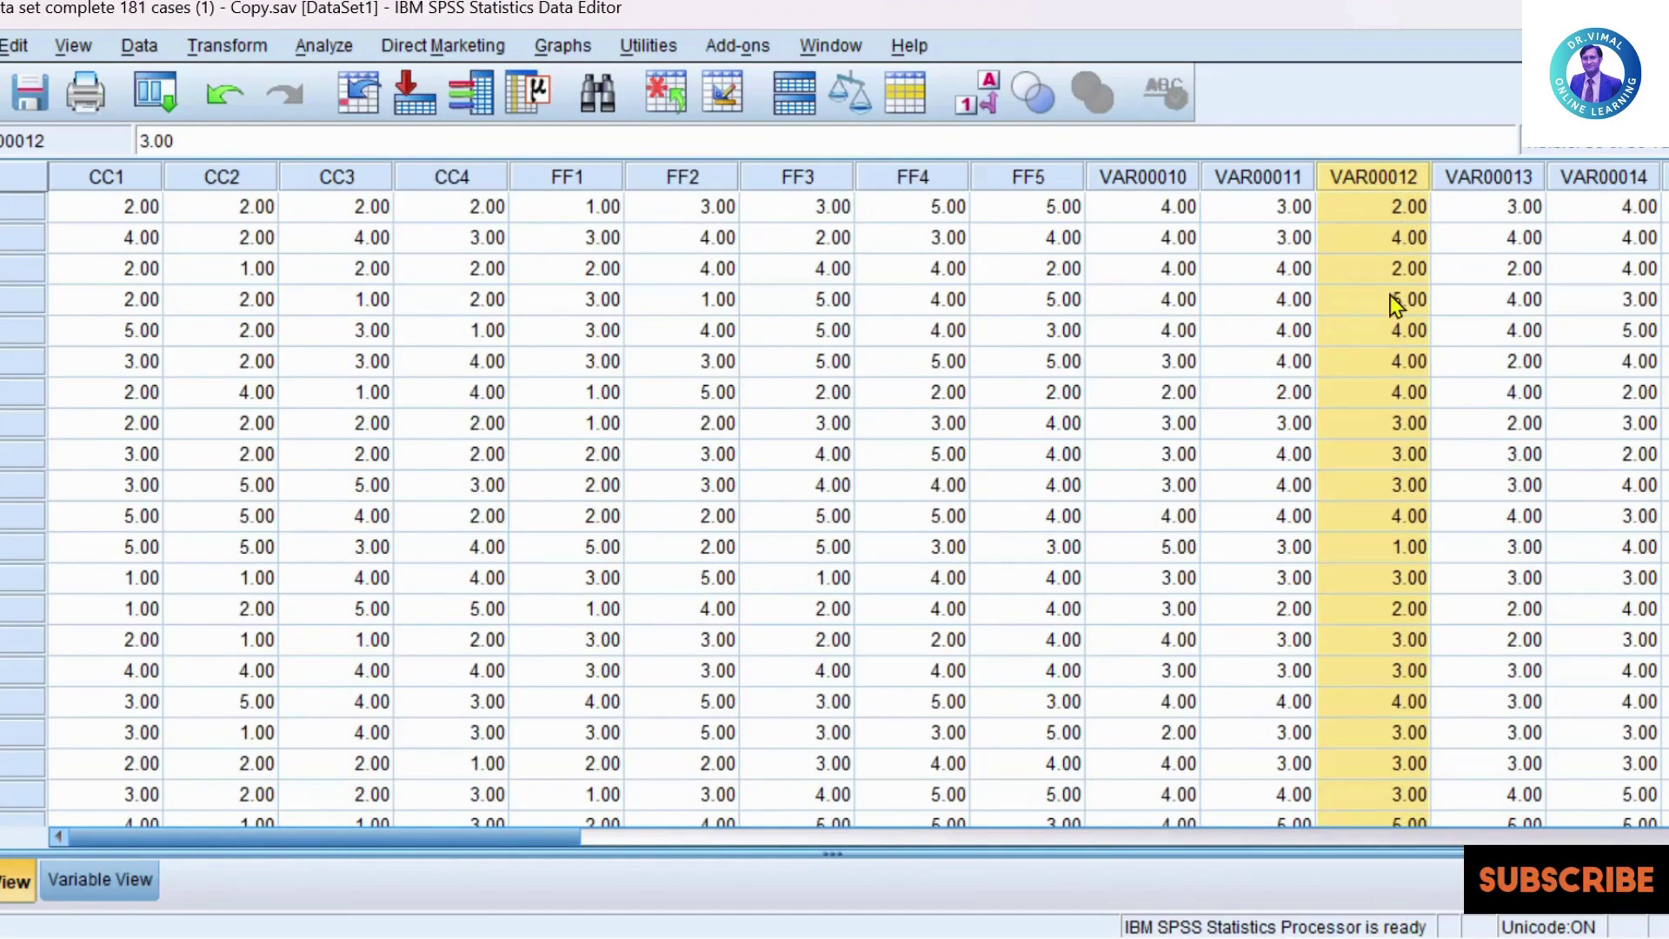
pyautogui.scroll(-4, 1372, 396)
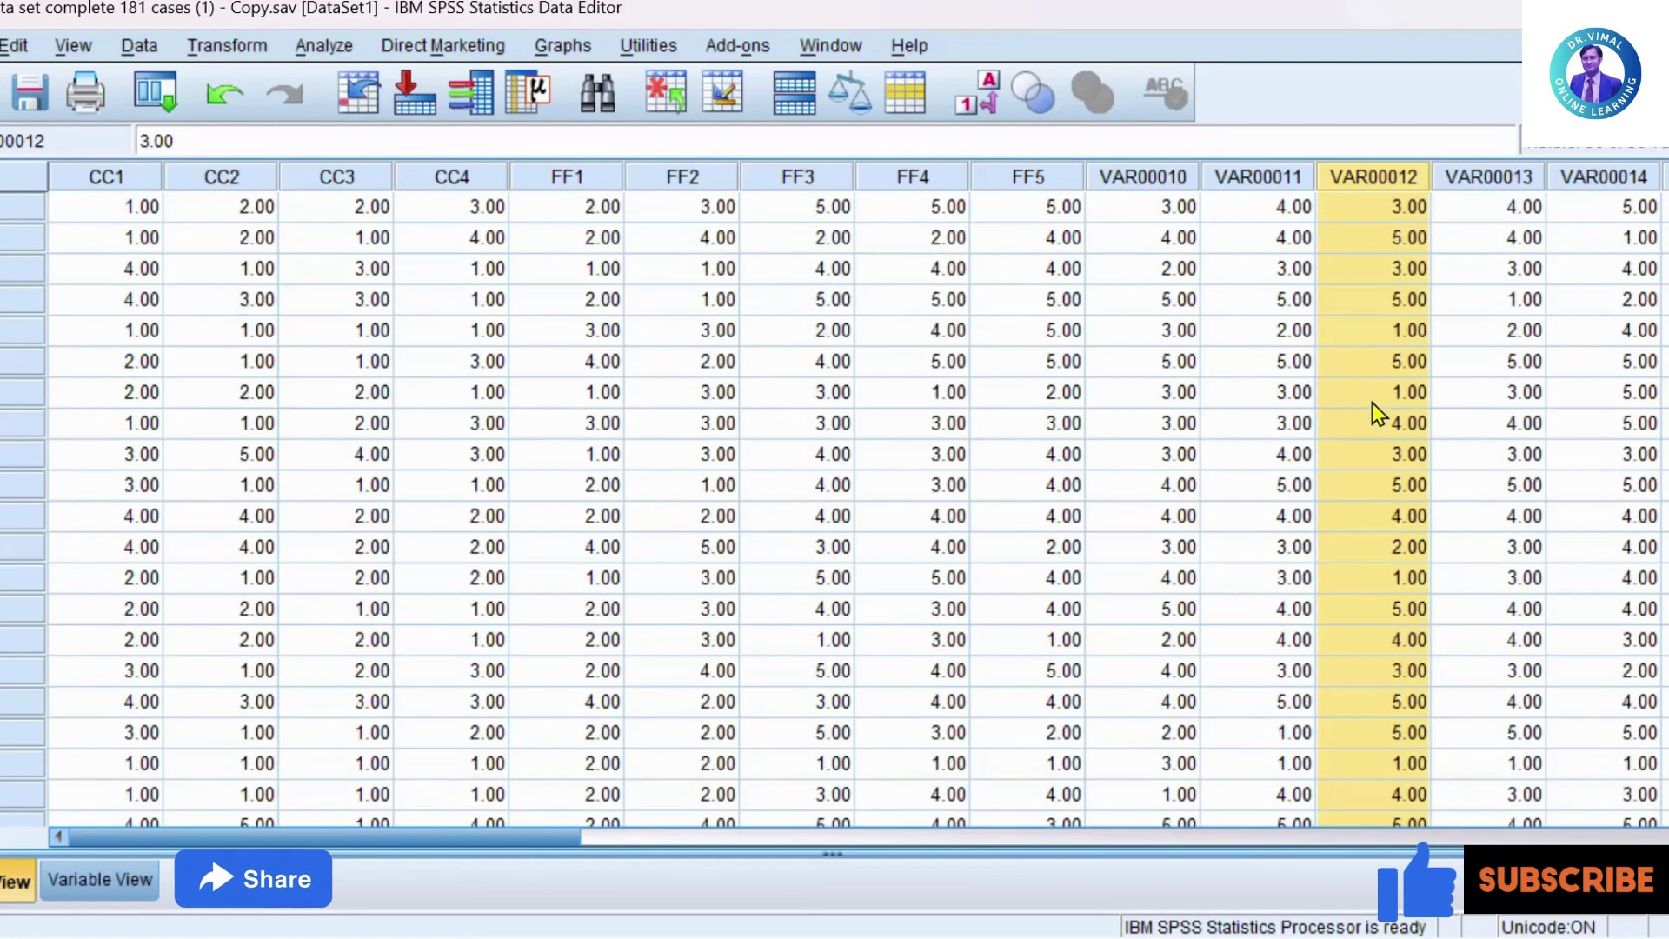
pyautogui.scroll(5, 1380, 400)
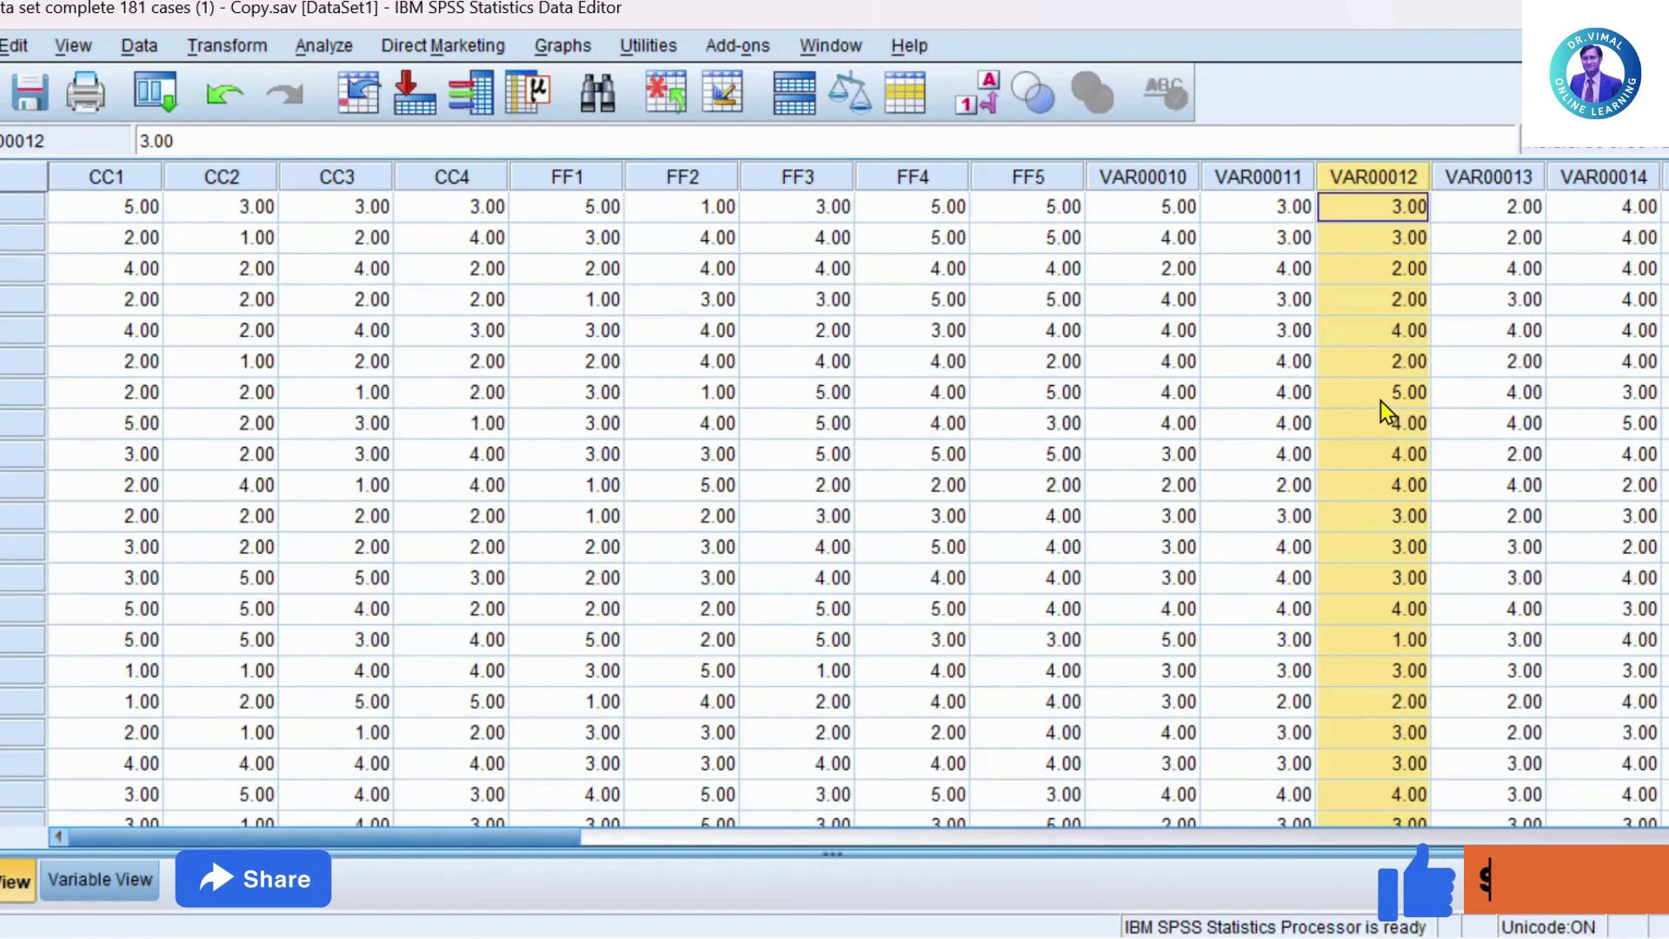
pyautogui.rightClick(1388, 180)
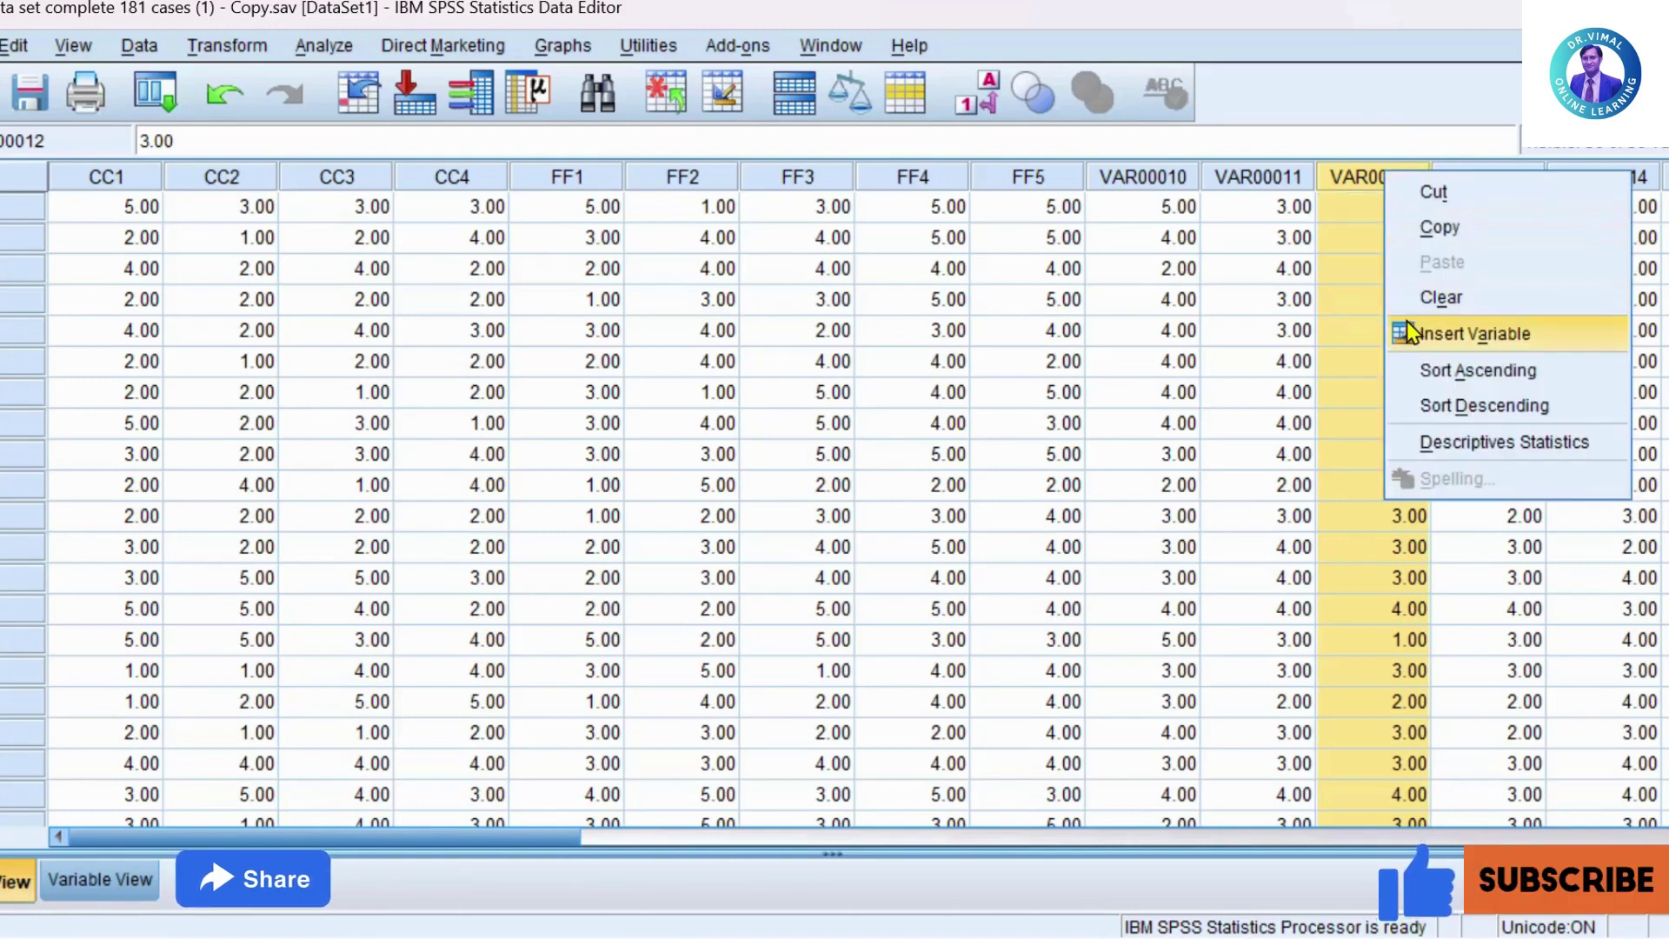
pyautogui.click(1442, 409)
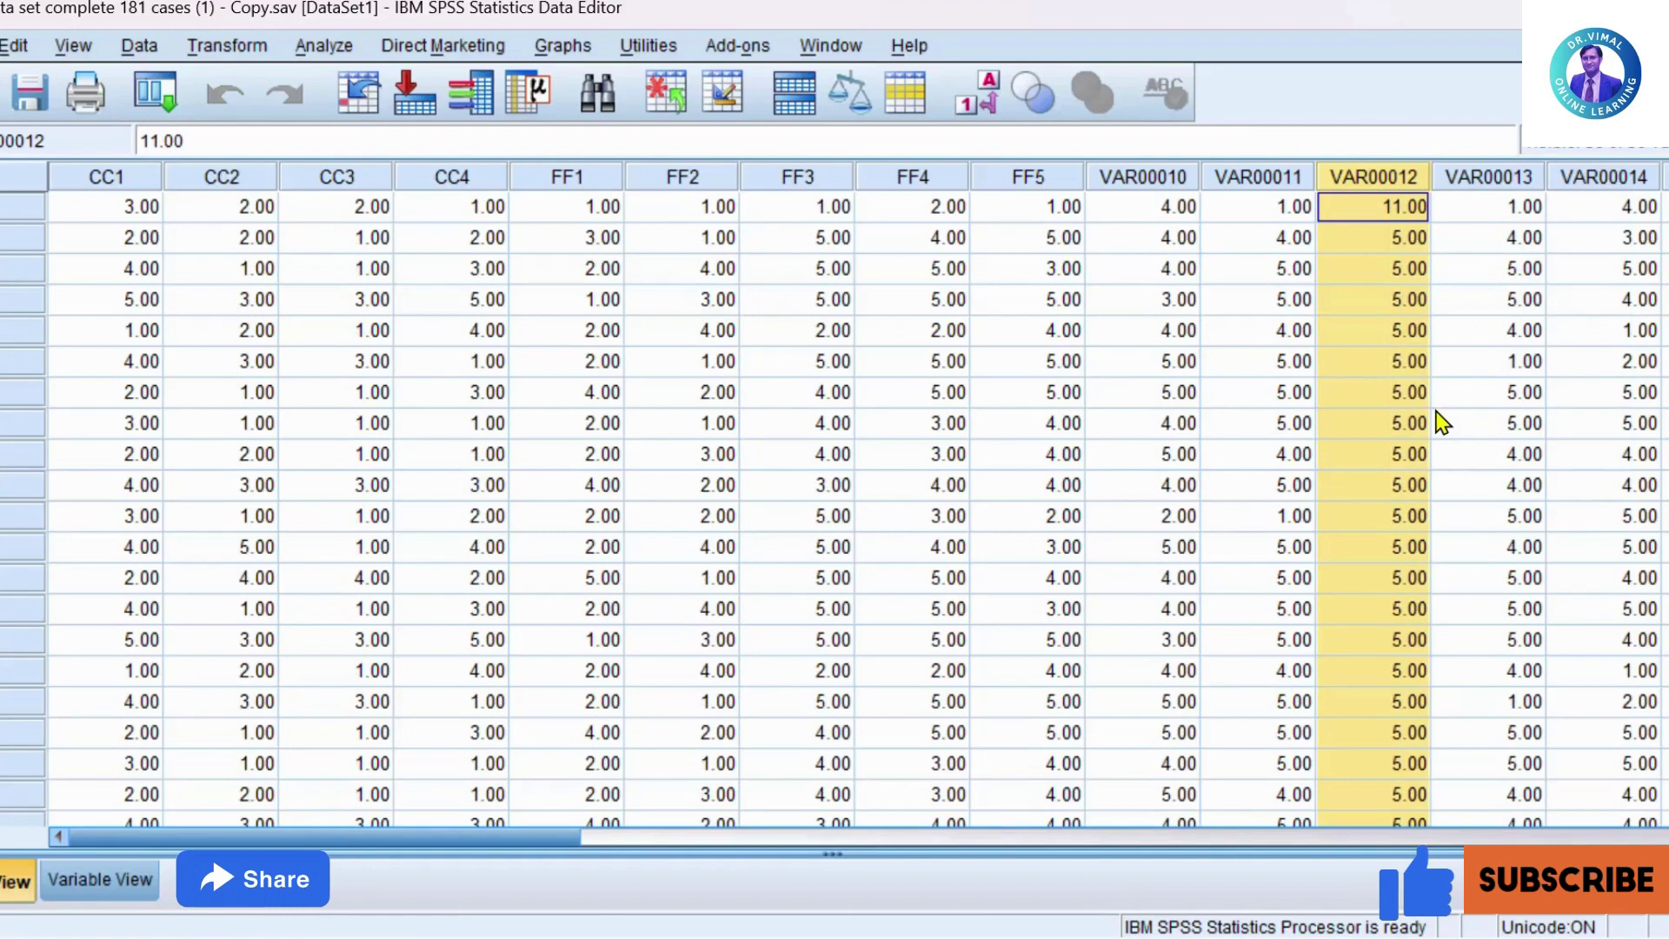